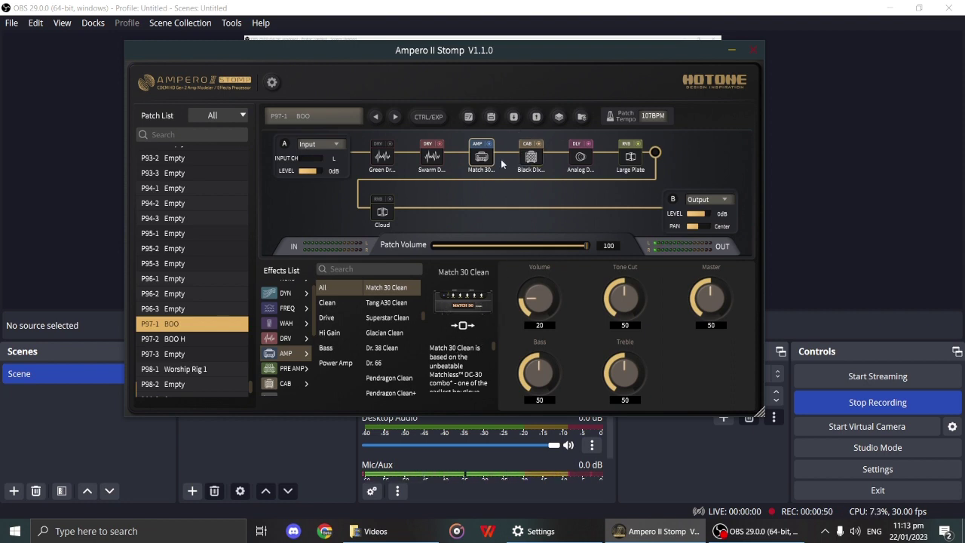
# Step: View the settings of the Black Dlx cab and then the Match 30 amp in the signal chain
pyautogui.click(528, 160)
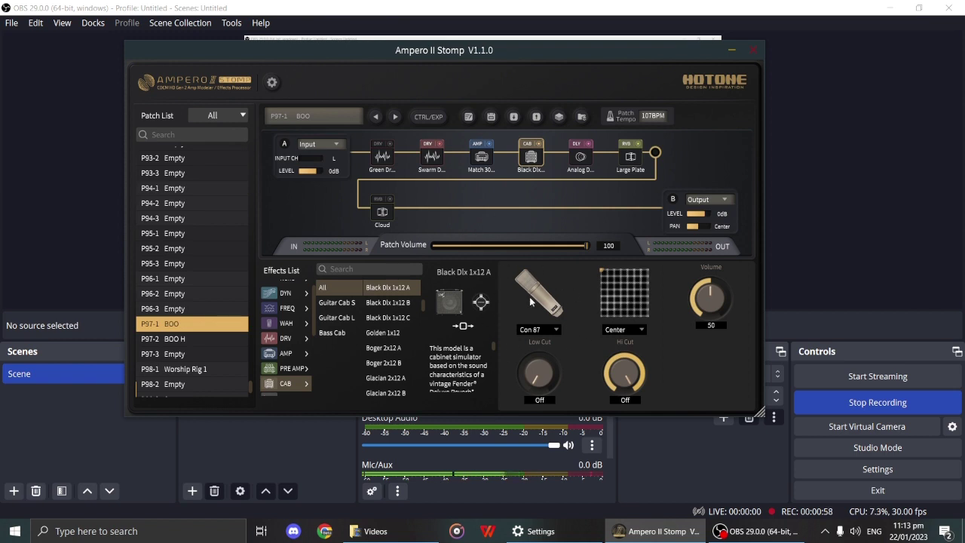
pyautogui.click(481, 157)
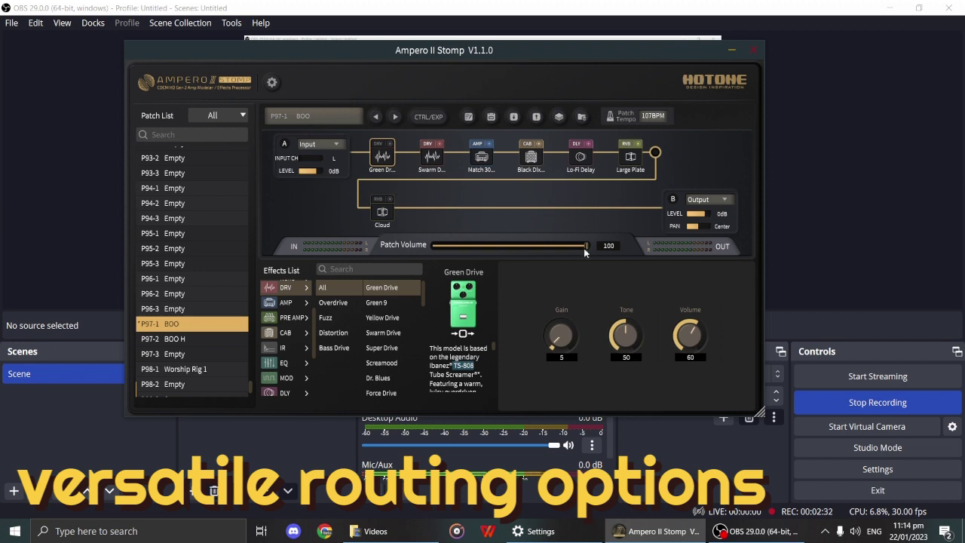
# Step: Apply the Split->Mixer factory routing template and move the split point to between Green Drive and Swarm Drive
pyautogui.click(561, 118)
pyautogui.moveTo(550, 126)
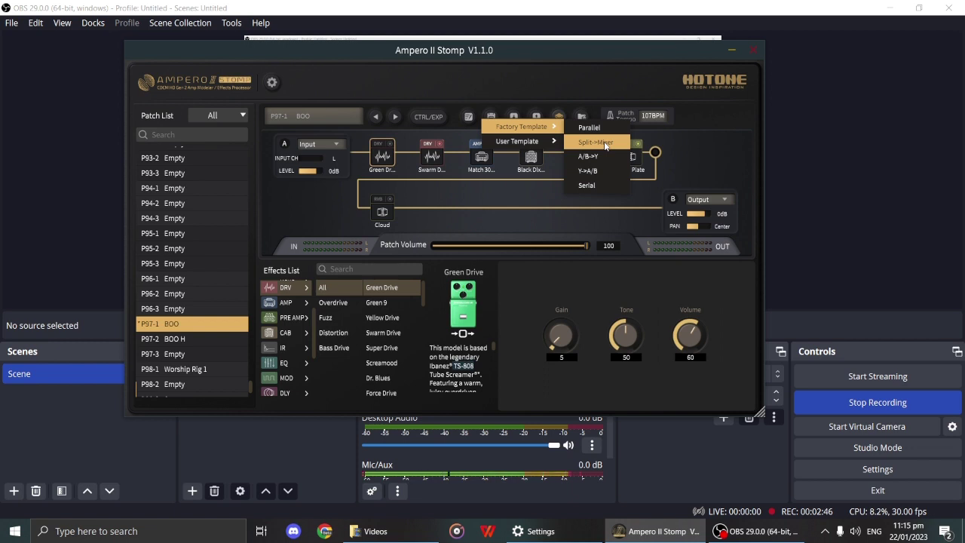
pyautogui.click(604, 143)
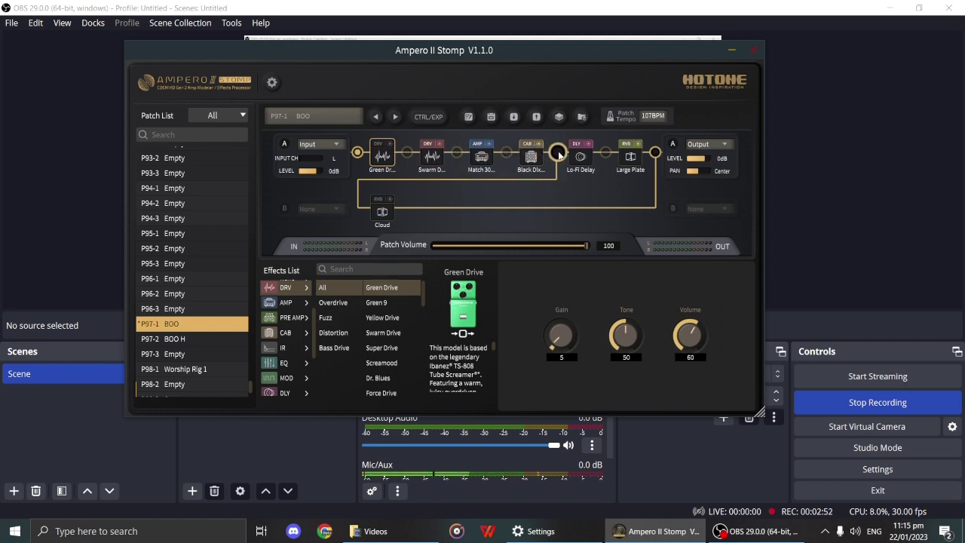
pyautogui.moveTo(558, 154); pyautogui.dragTo(408, 154)
# Step: Apply the Serial factory routing template to the patch
pyautogui.click(558, 117)
pyautogui.moveTo(535, 125)
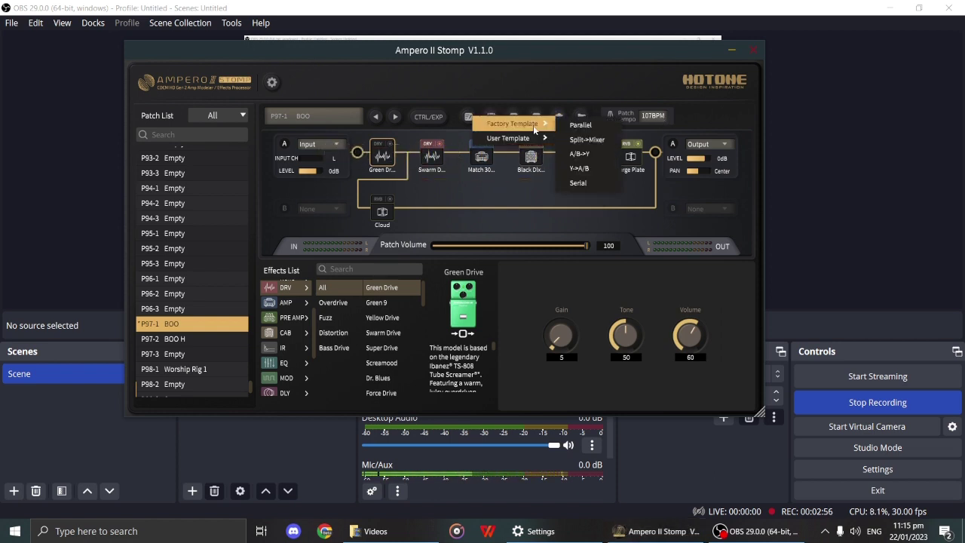
pyautogui.click(576, 175)
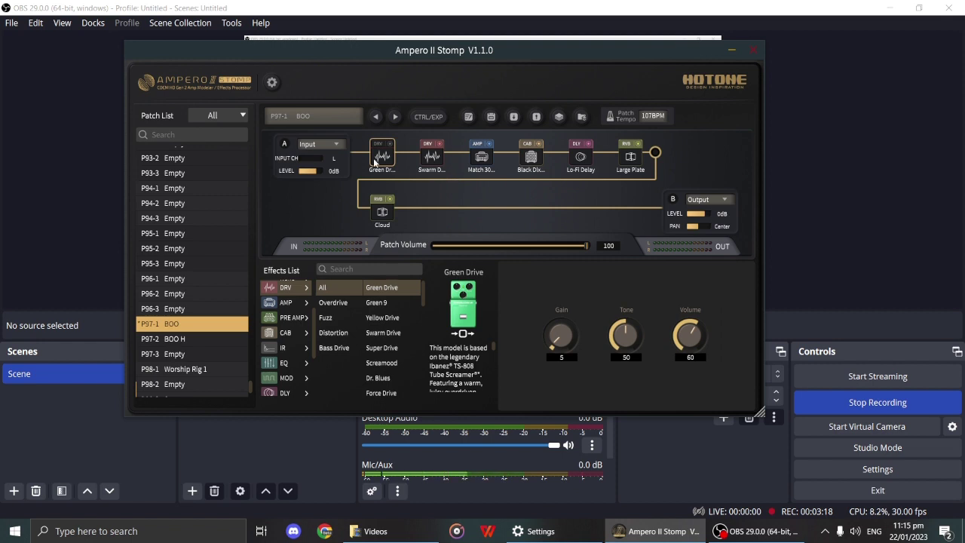
# Step: Apply the Split->Mixer factory template and place the split point between the Black Dlx cab and the Lo-Fi Delay
pyautogui.click(559, 119)
pyautogui.moveTo(539, 127)
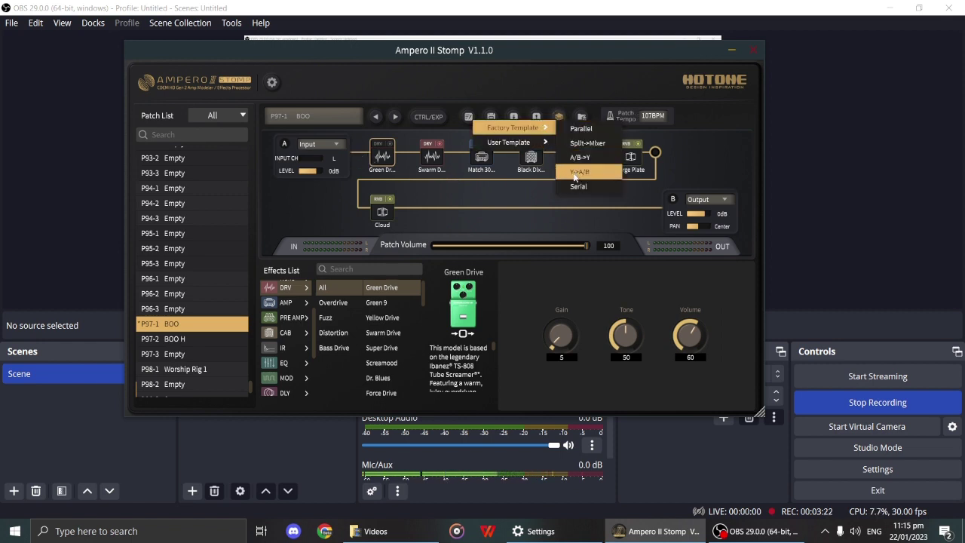
pyautogui.click(578, 144)
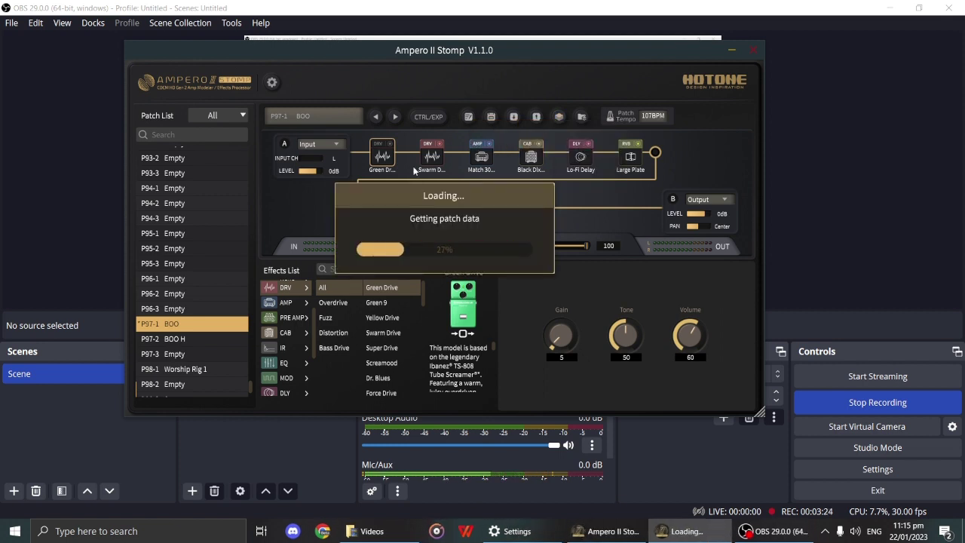
pyautogui.moveTo(358, 154); pyautogui.dragTo(556, 154)
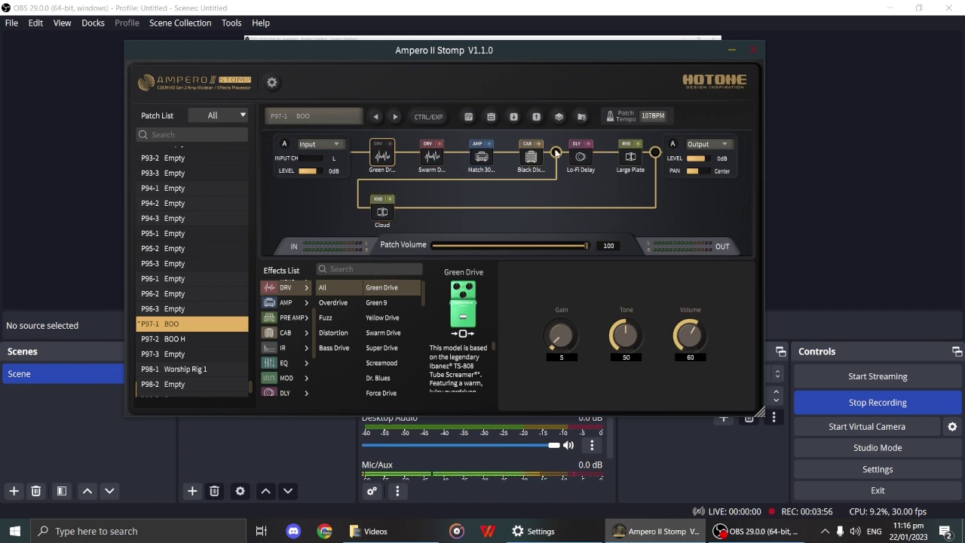
# Step: Try the mixer's B Pan at R50 and L50, set it to R1, and close the mixer settings
pyautogui.click(653, 156)
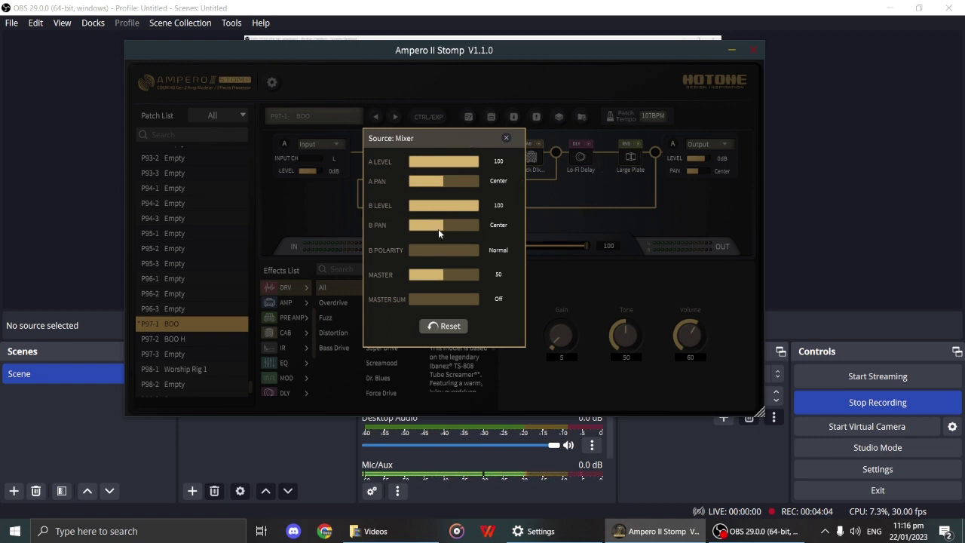
pyautogui.moveTo(442, 233); pyautogui.dragTo(551, 238)
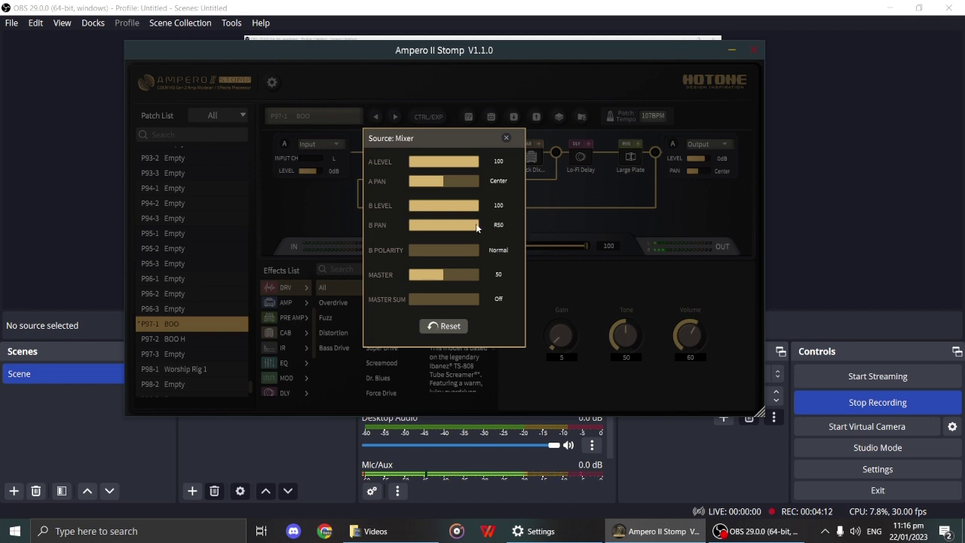
pyautogui.moveTo(475, 228); pyautogui.dragTo(314, 209)
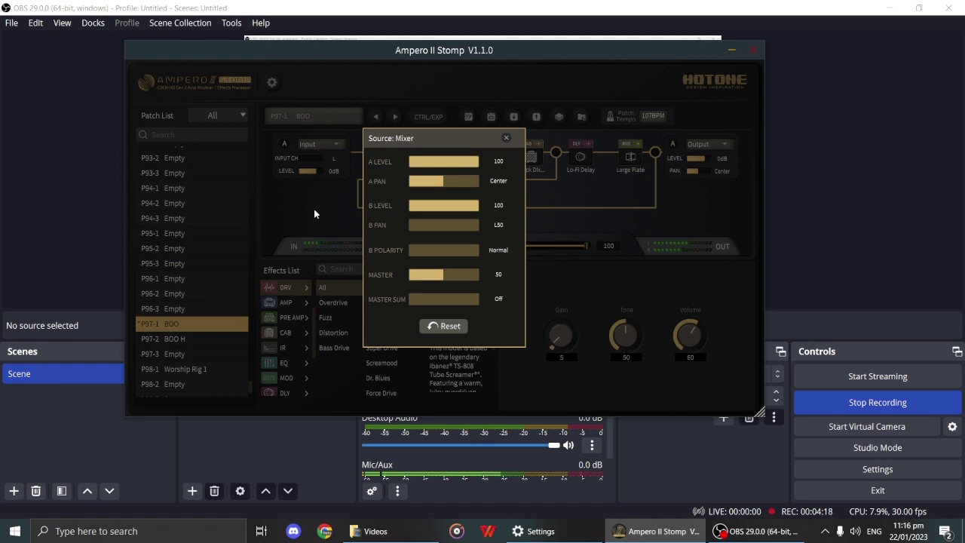
pyautogui.moveTo(432, 226)
pyautogui.mouseDown()
pyautogui.moveTo(451, 234)
pyautogui.moveTo(445, 227)
pyautogui.mouseUp()
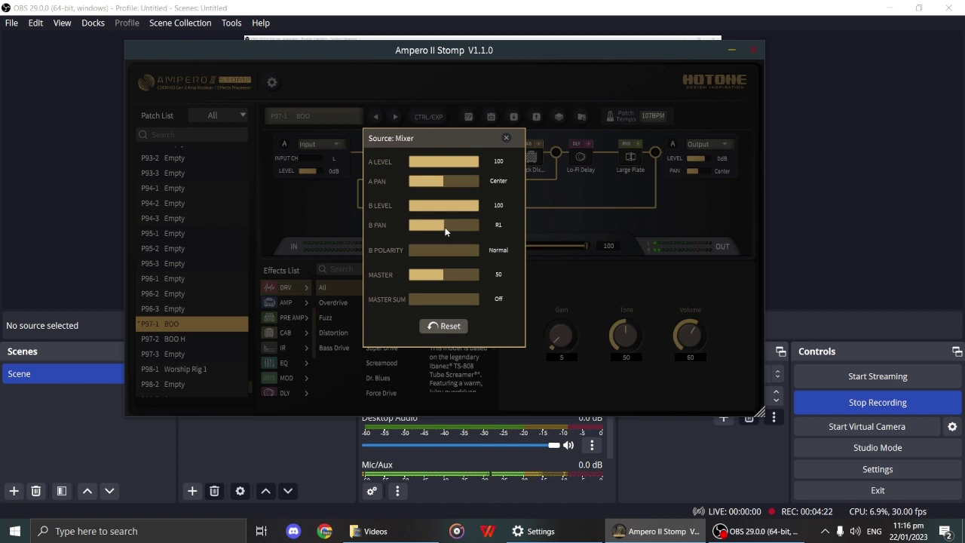
pyautogui.click(506, 138)
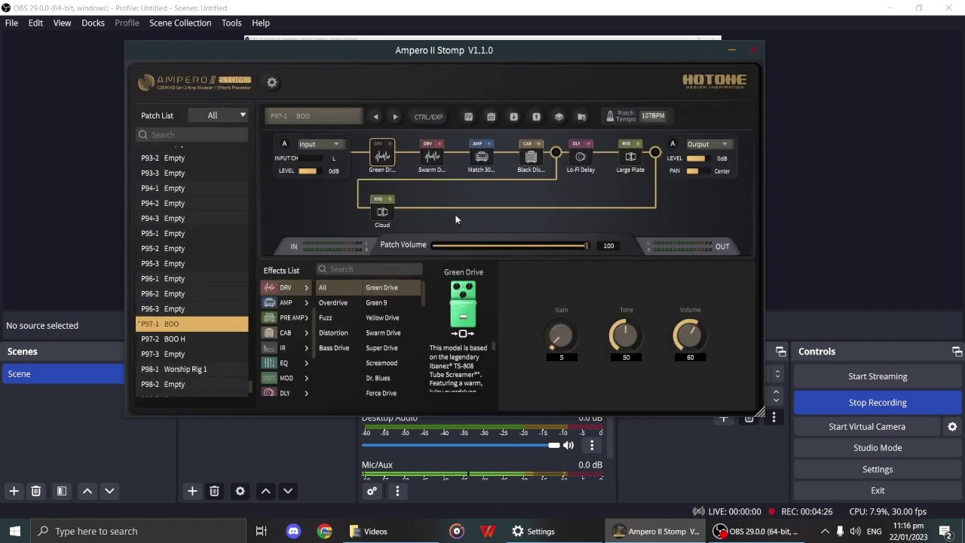
# Step: Change the patch routing to the A/B->Y factory template
pyautogui.click(558, 118)
pyautogui.moveTo(547, 127)
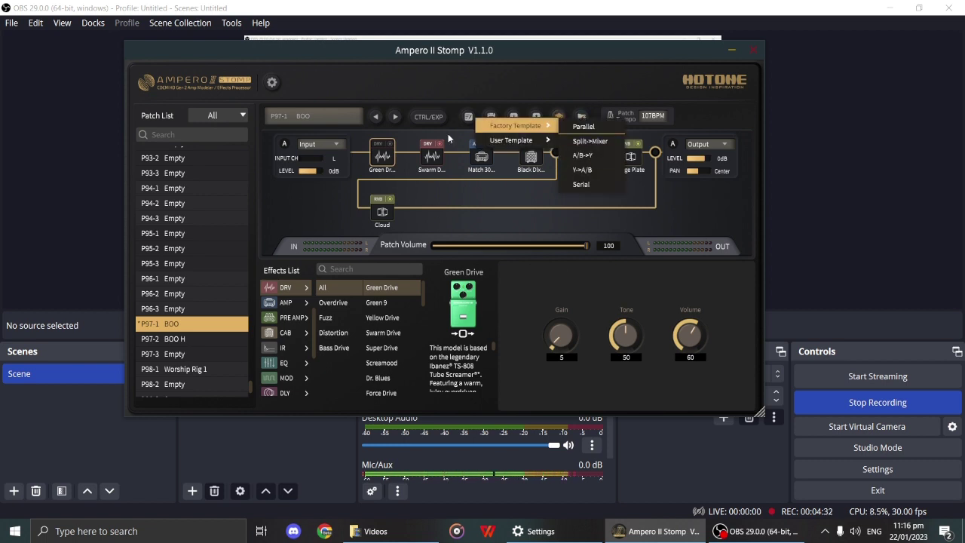
pyautogui.click(583, 156)
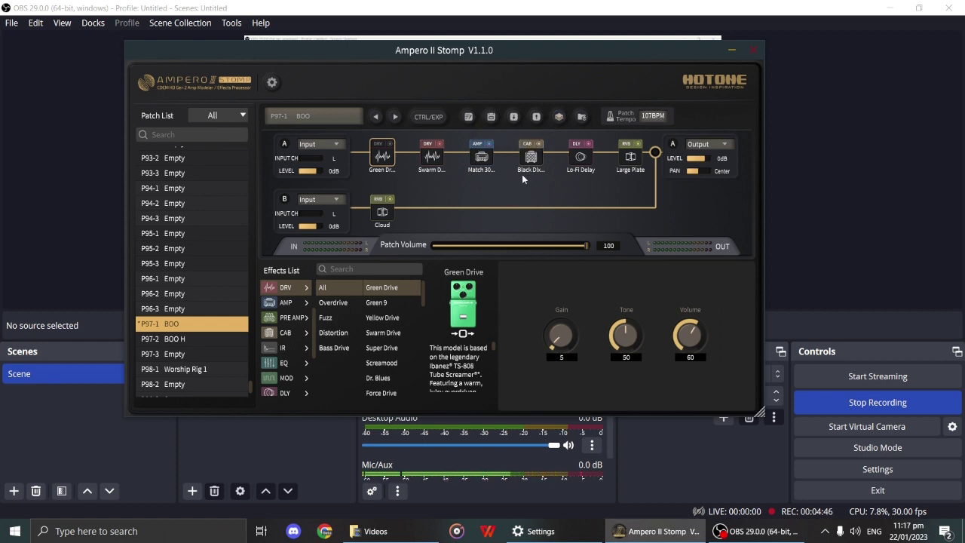
# Step: Replace the Cloud reverb on path B with a Tweed Chap amp and add a TWD 1x10 cab after it
pyautogui.click(383, 212)
pyautogui.scroll(3, 290, 331)
pyautogui.click(289, 332)
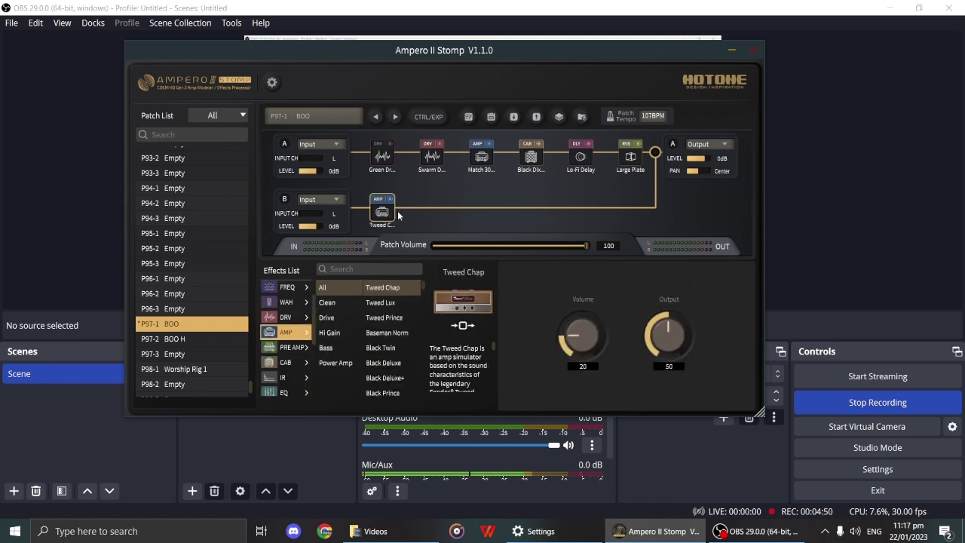
pyautogui.click(431, 208)
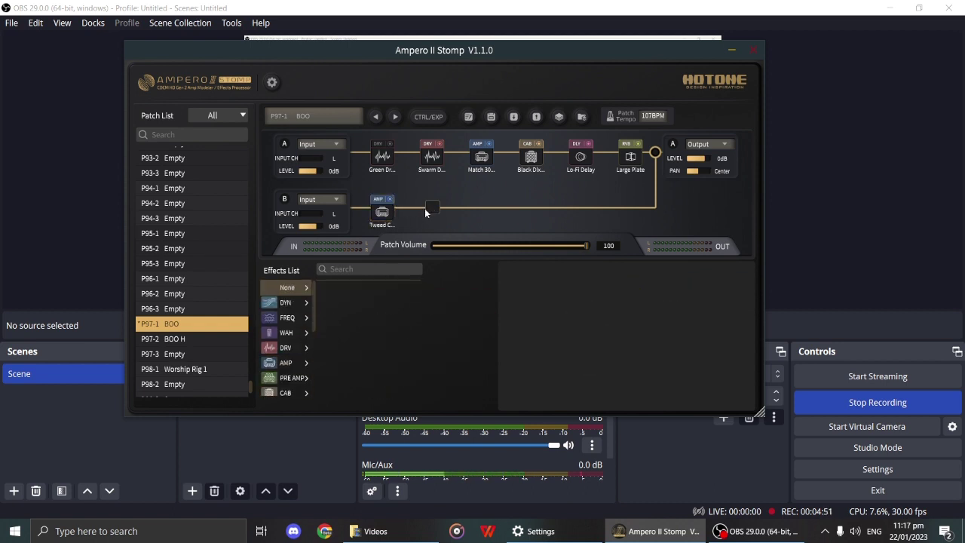
pyautogui.scroll(-2, 294, 343)
pyautogui.click(294, 343)
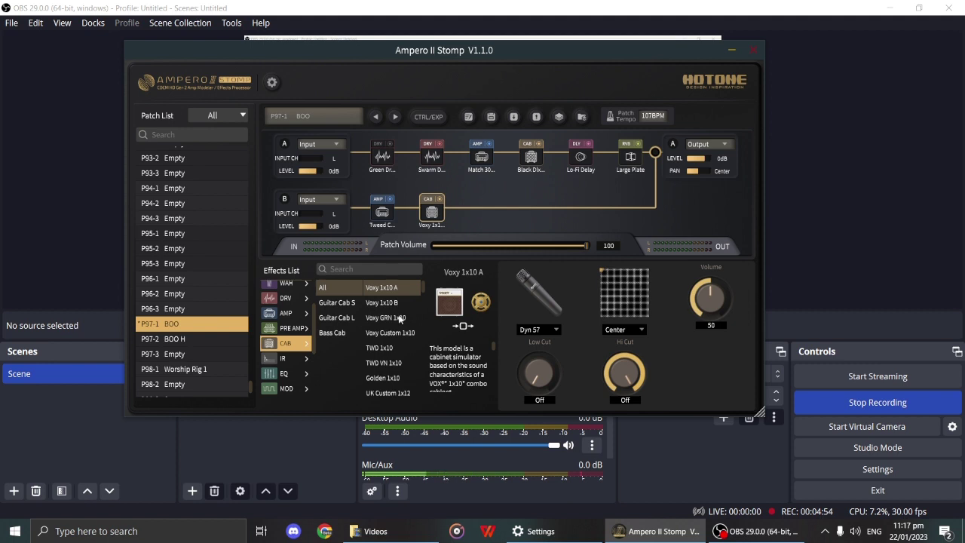
pyautogui.click(381, 348)
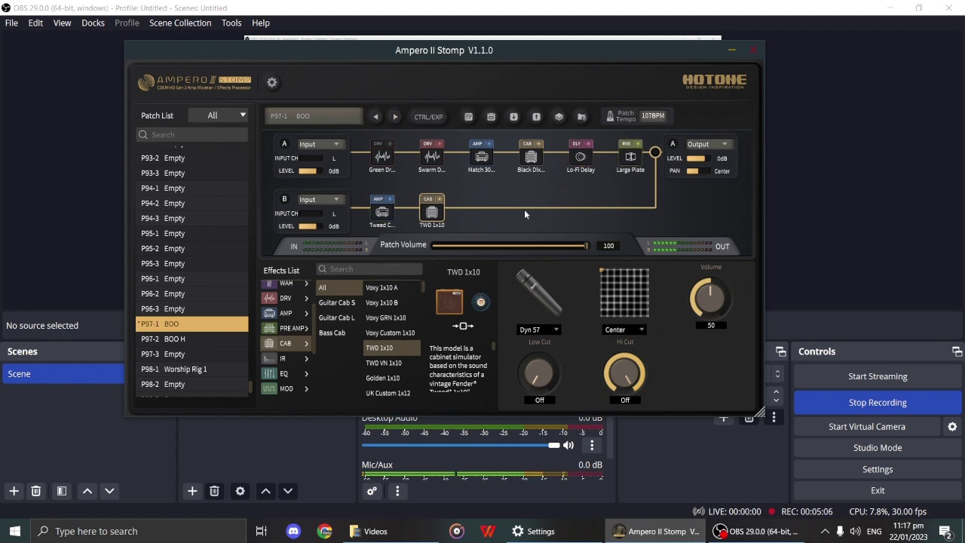
# Step: Set the mixer's A Pan to L50 and B Pan to R50
pyautogui.click(656, 152)
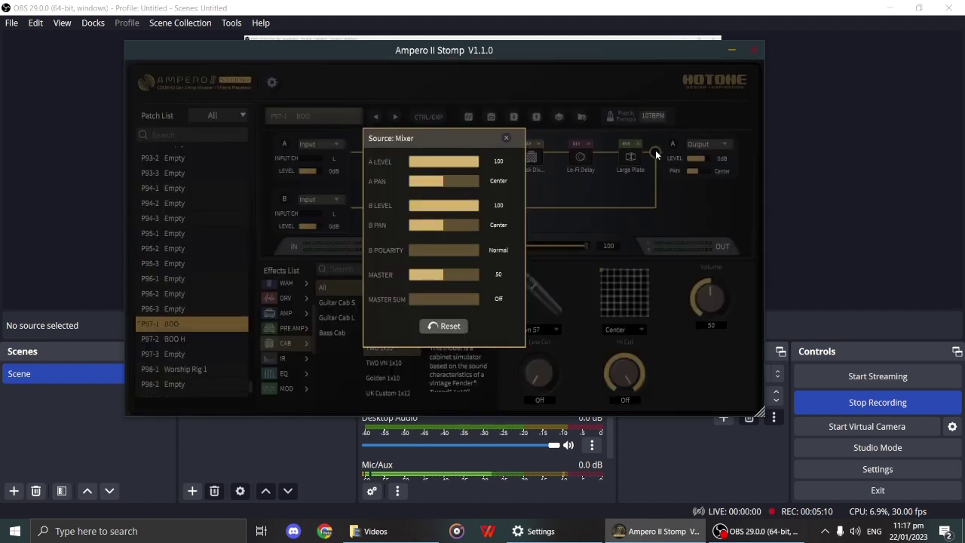
pyautogui.moveTo(446, 183); pyautogui.dragTo(321, 188)
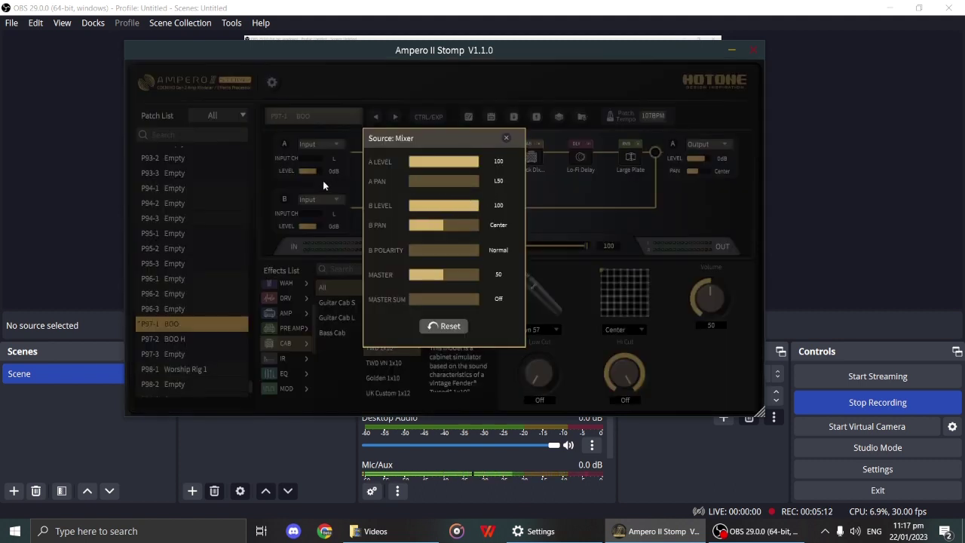
pyautogui.moveTo(443, 224); pyautogui.dragTo(584, 227)
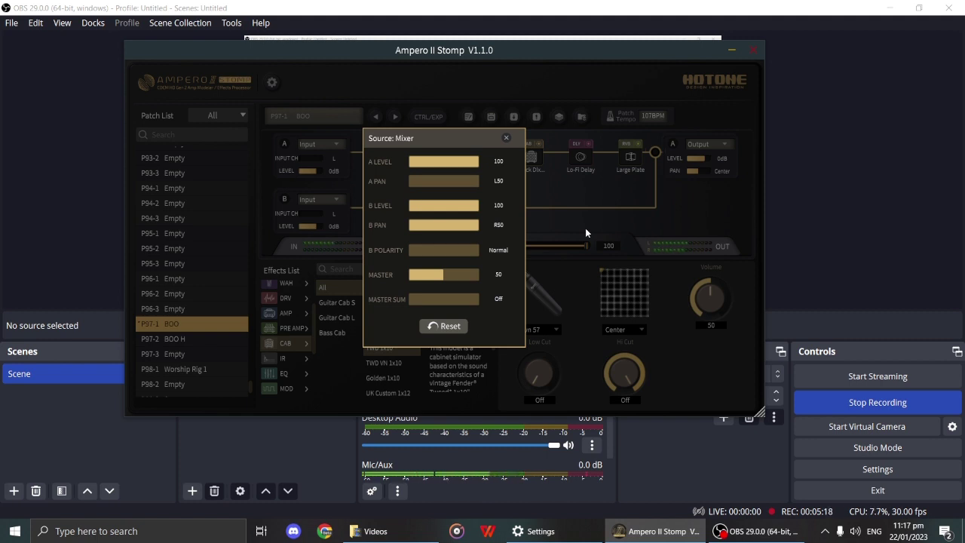
pyautogui.click(507, 139)
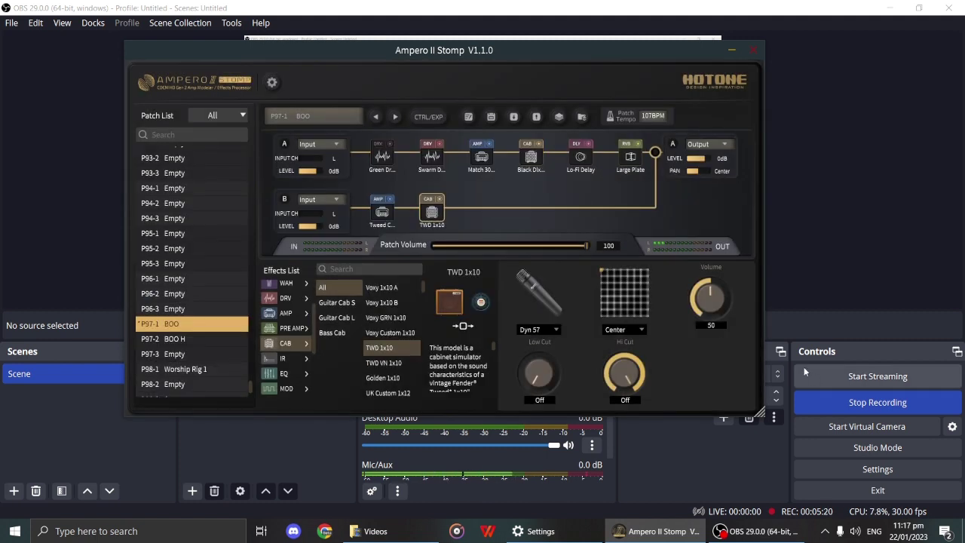
# Step: Raise the Tweed Chap amp's Output to 83 and the TWD 1x10 cab's Volume to 91
pyautogui.click(382, 210)
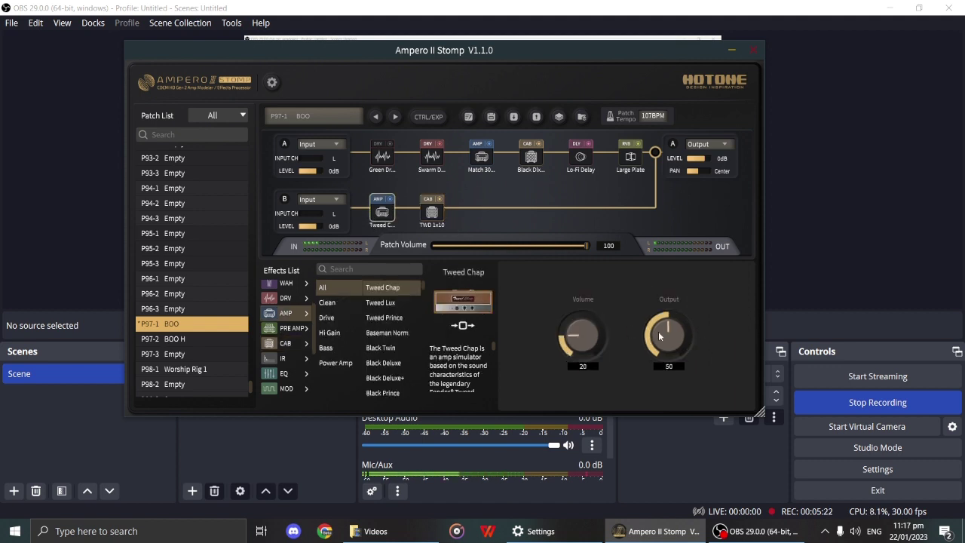
pyautogui.moveTo(660, 330); pyautogui.dragTo(675, 299)
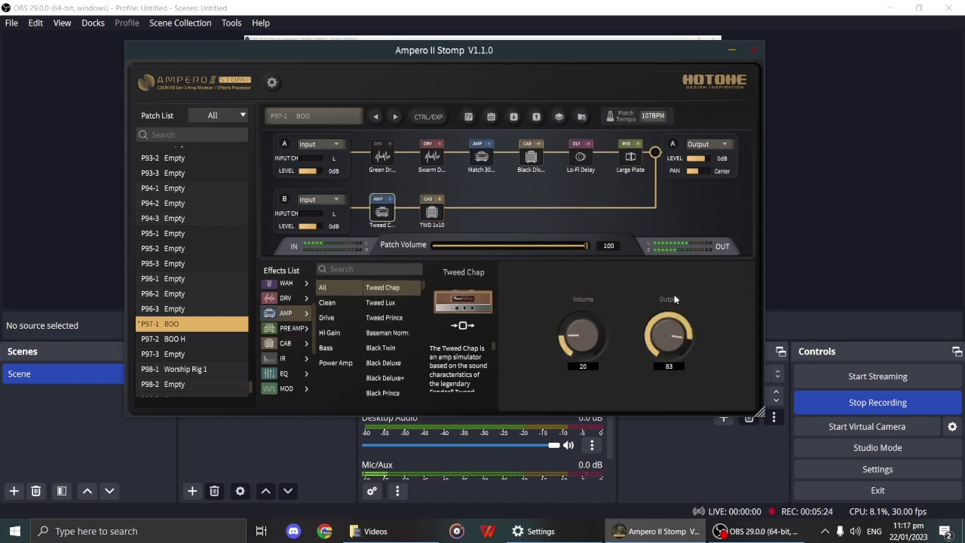
pyautogui.click(432, 219)
pyautogui.moveTo(714, 299); pyautogui.dragTo(726, 247)
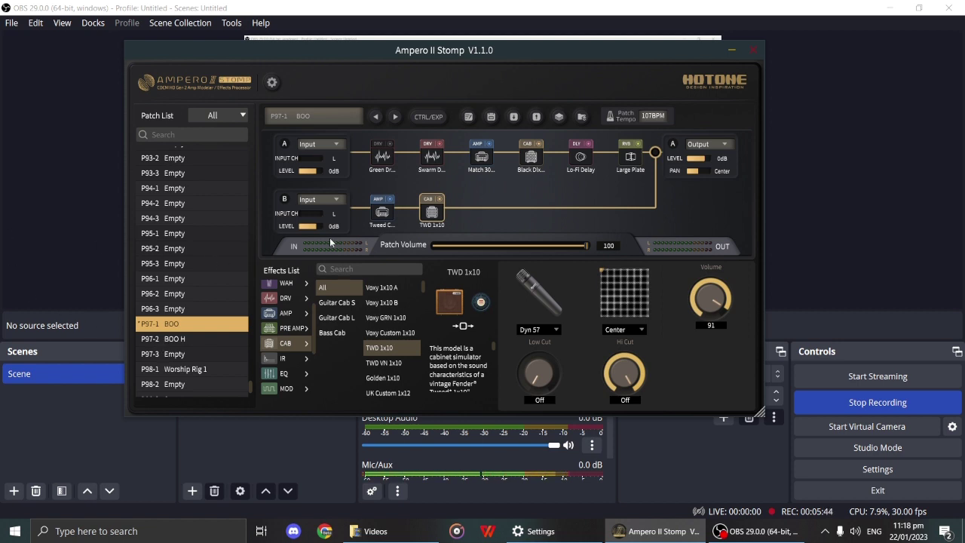
pyautogui.click(561, 117)
pyautogui.moveTo(550, 123)
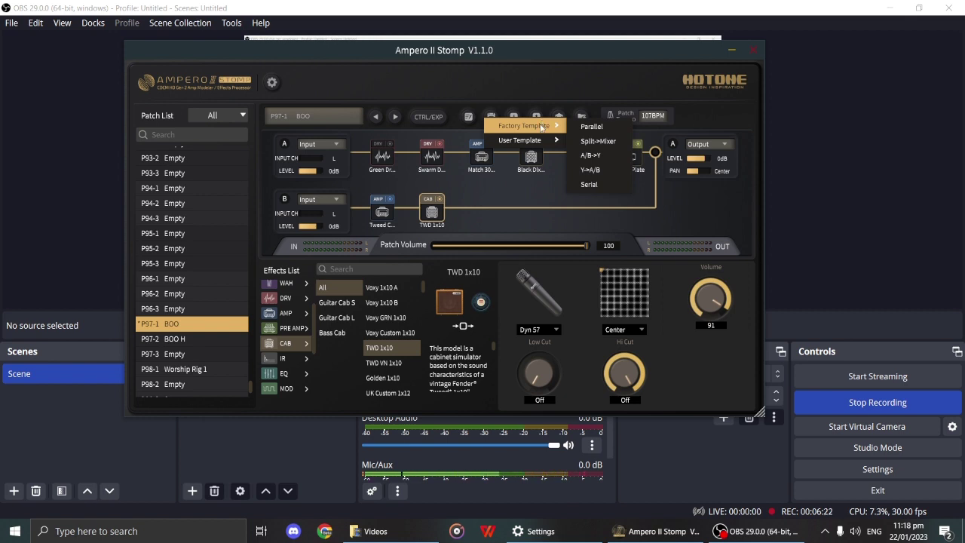
pyautogui.press('Escape')
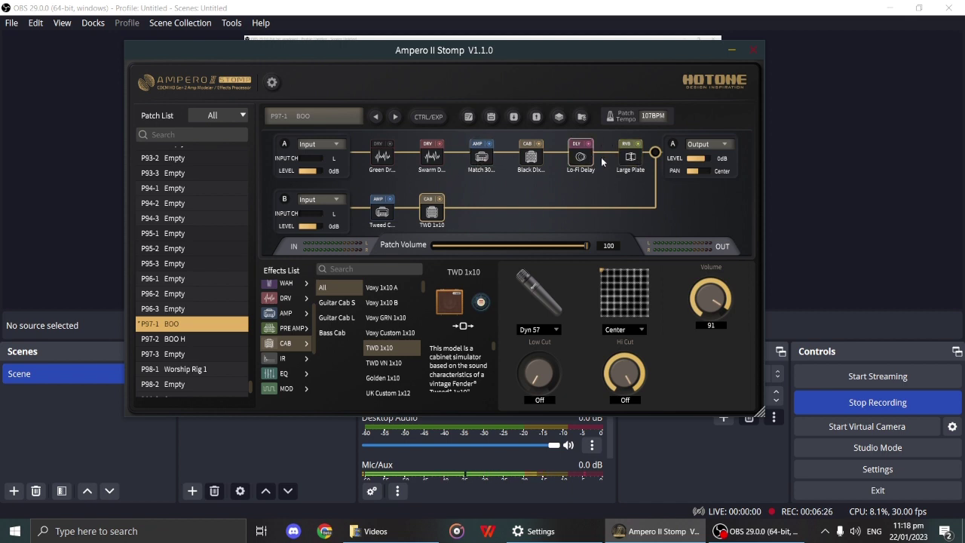
# Step: Add two Analog Delay M effects in a row after the TWD 1x10 cab on path B and browse the other delay models
pyautogui.click(489, 210)
pyautogui.scroll(-2, 287, 368)
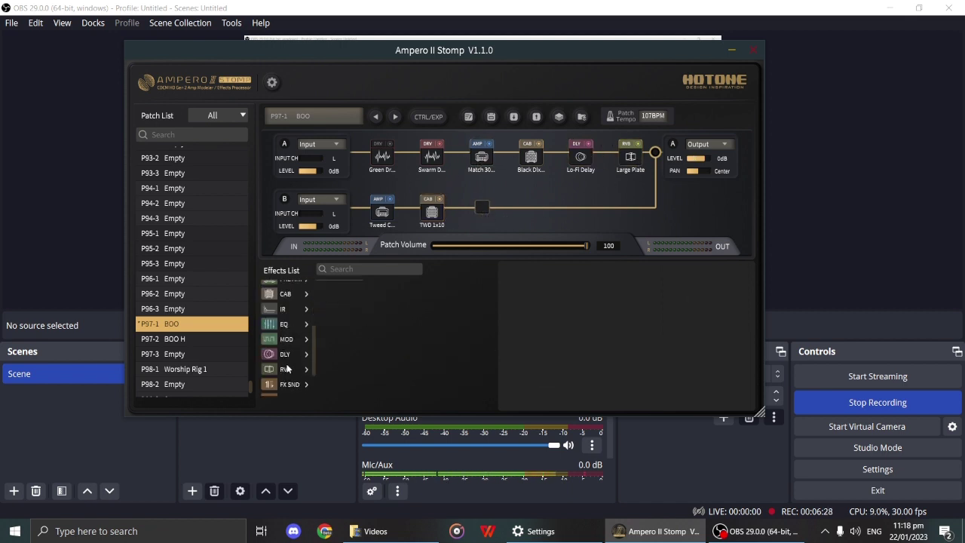
pyautogui.click(287, 354)
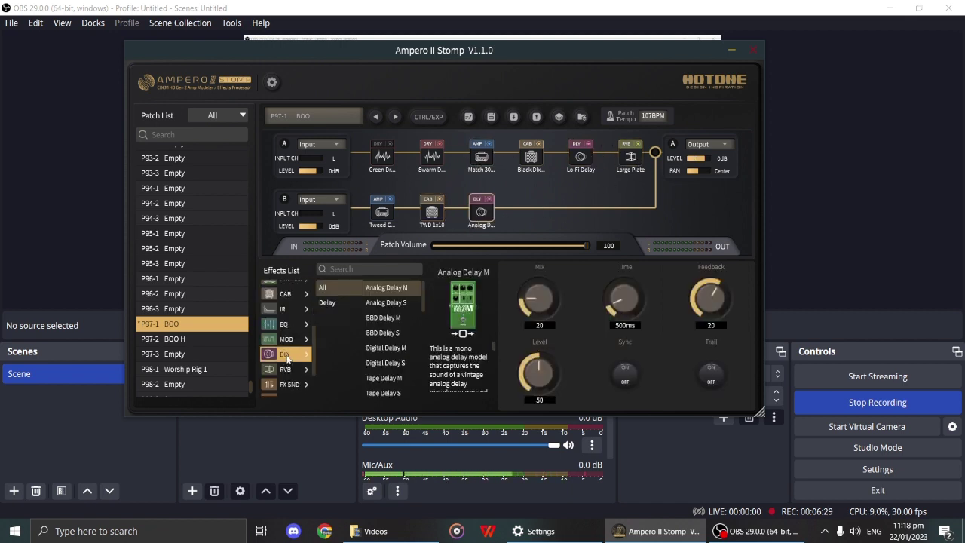
pyautogui.click(530, 211)
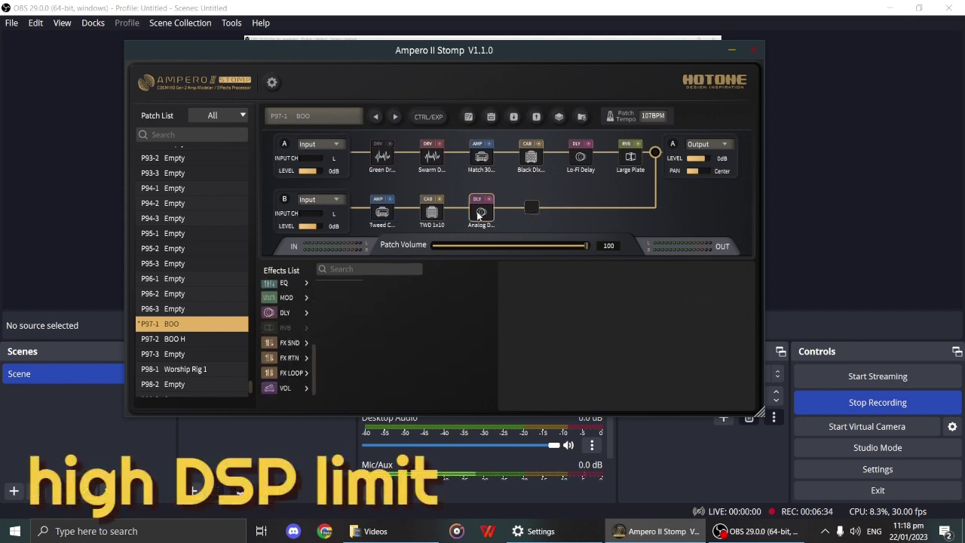
pyautogui.click(285, 312)
pyautogui.scroll(-5, 389, 321)
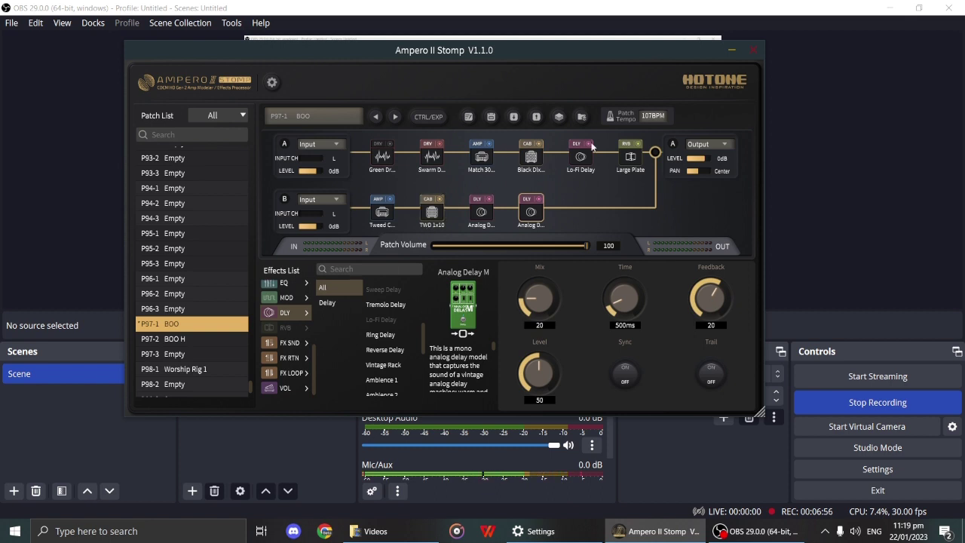
# Step: Try to move the second Analog Delay M to another position on path B
pyautogui.click(528, 204)
pyautogui.click(528, 202)
pyautogui.moveTo(526, 202); pyautogui.dragTo(550, 217)
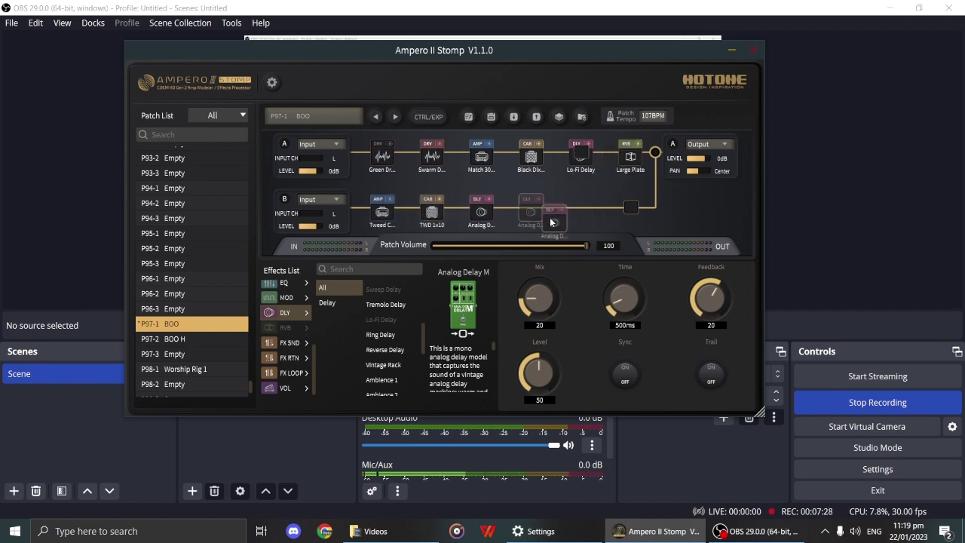
# Step: Switch to patch P97-2 BOO H without saving the edits and return to patch P97-1 BOO
pyautogui.click(181, 339)
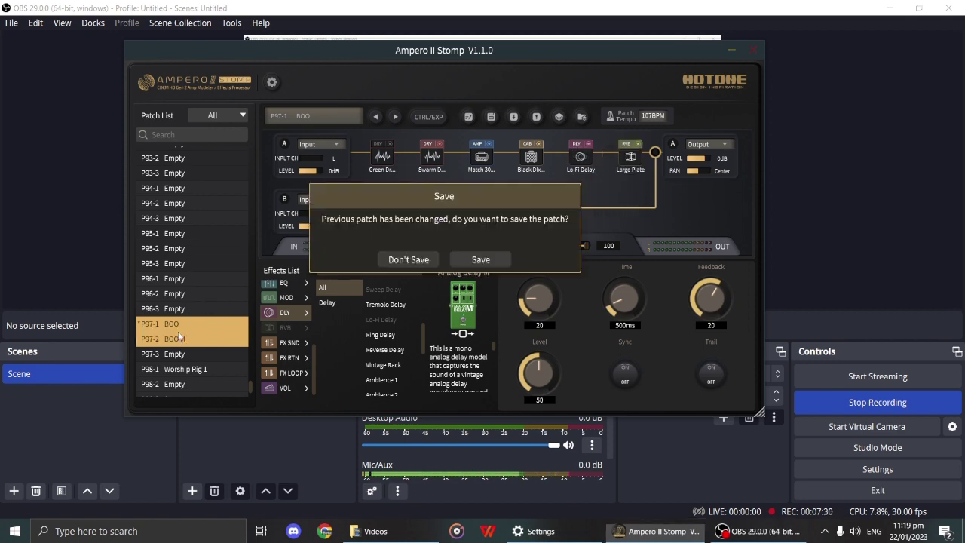
pyautogui.click(407, 259)
pyautogui.click(222, 326)
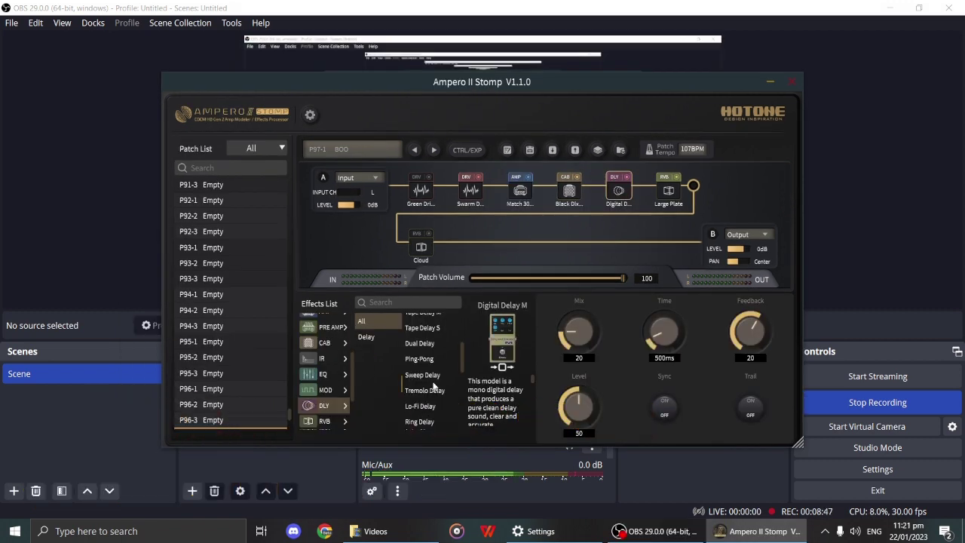
# Step: Turn on Sync for the Digital Delay M with a 1/8D time and raise its Mix to 50
pyautogui.scroll(-3, 434, 386)
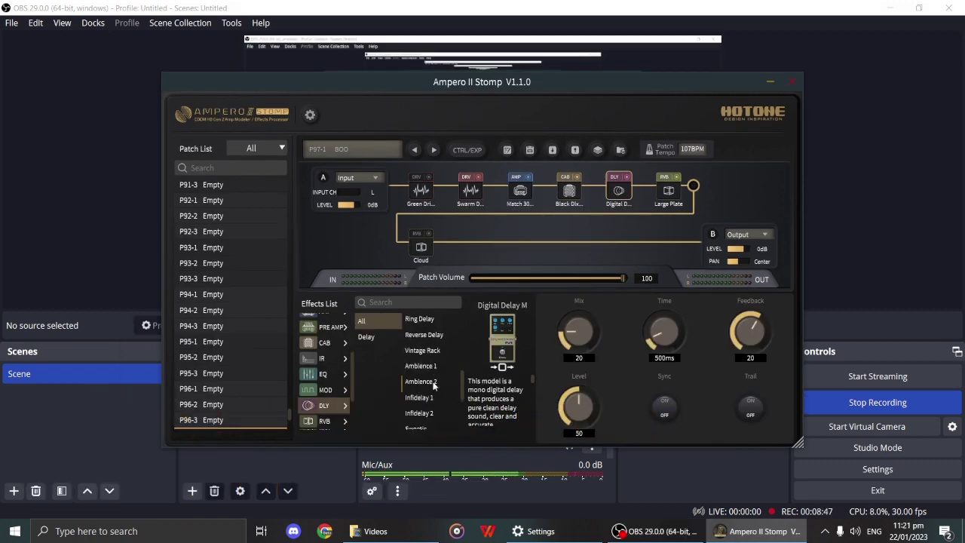
pyautogui.click(667, 411)
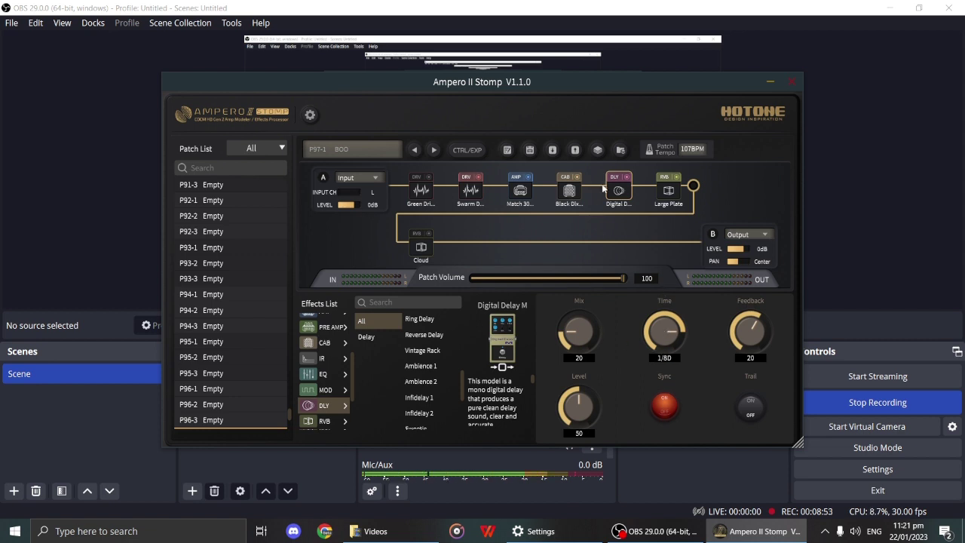
pyautogui.moveTo(586, 335); pyautogui.dragTo(582, 303)
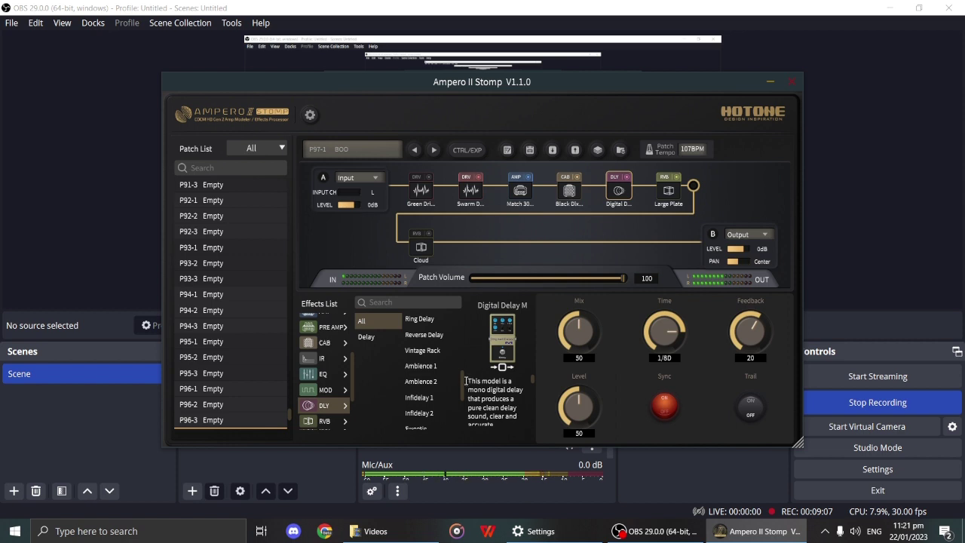
# Step: Replace the Digital Delay M with Infidelay 1 for an audition, and finally with the Ambience 1 delay
pyautogui.moveTo(463, 382)
pyautogui.mouseDown()
pyautogui.moveTo(462, 413)
pyautogui.moveTo(458, 382)
pyautogui.mouseUp()
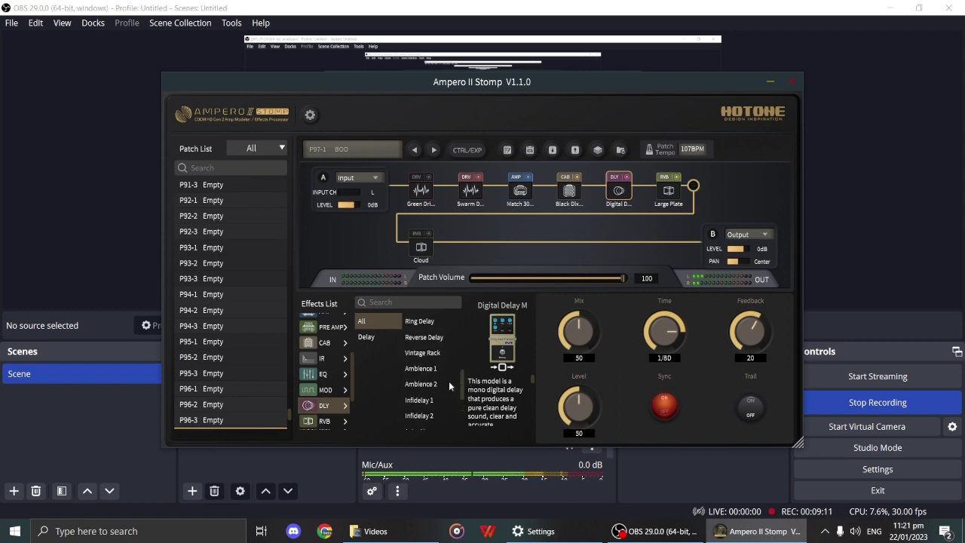
pyautogui.click(430, 400)
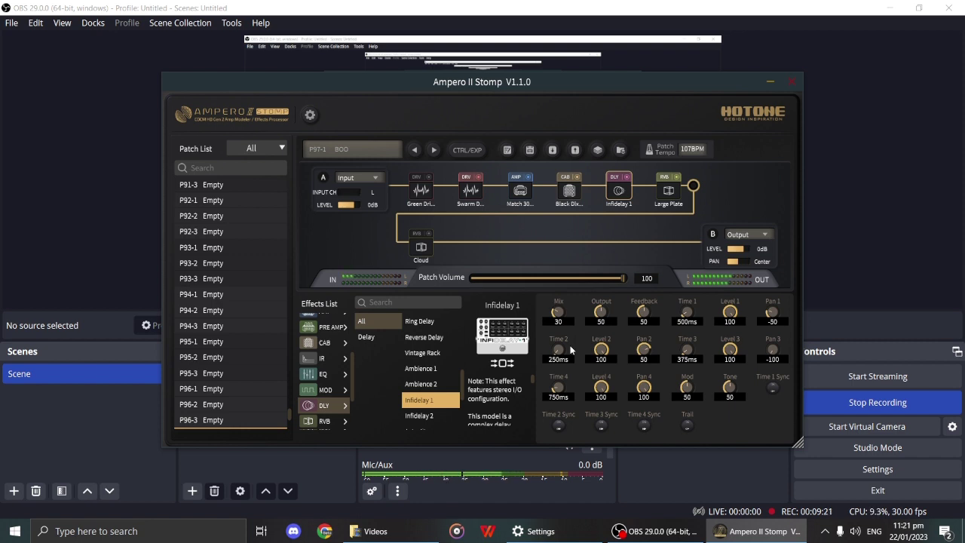
pyautogui.click(424, 369)
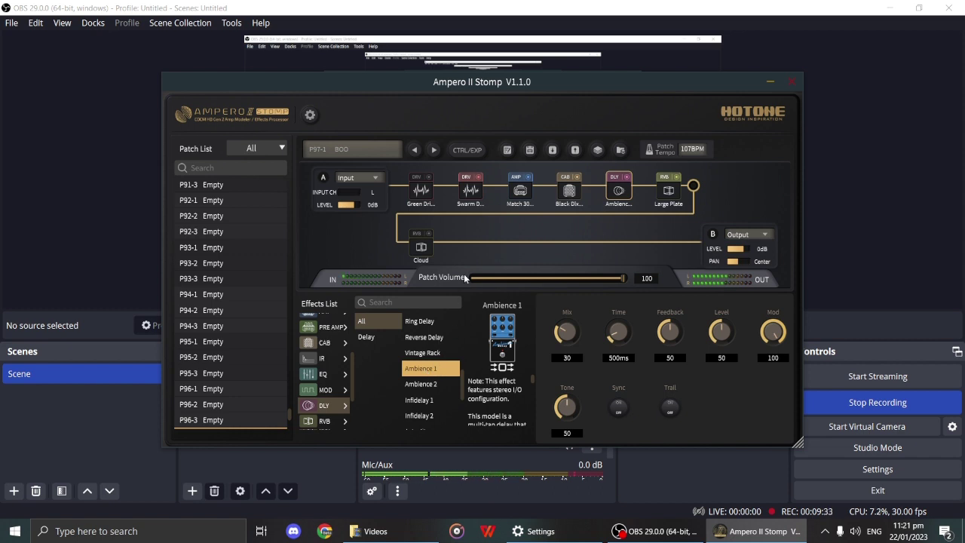
# Step: Turn on the Cloud reverb in the lower row and change its model to Shimmer 1, ending on Shimmer 2
pyautogui.click(417, 246)
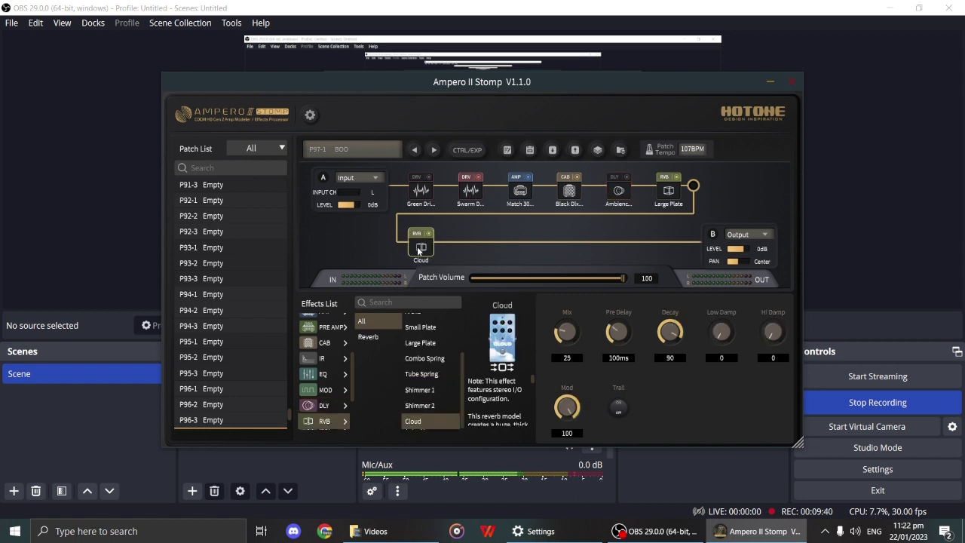
pyautogui.click(430, 391)
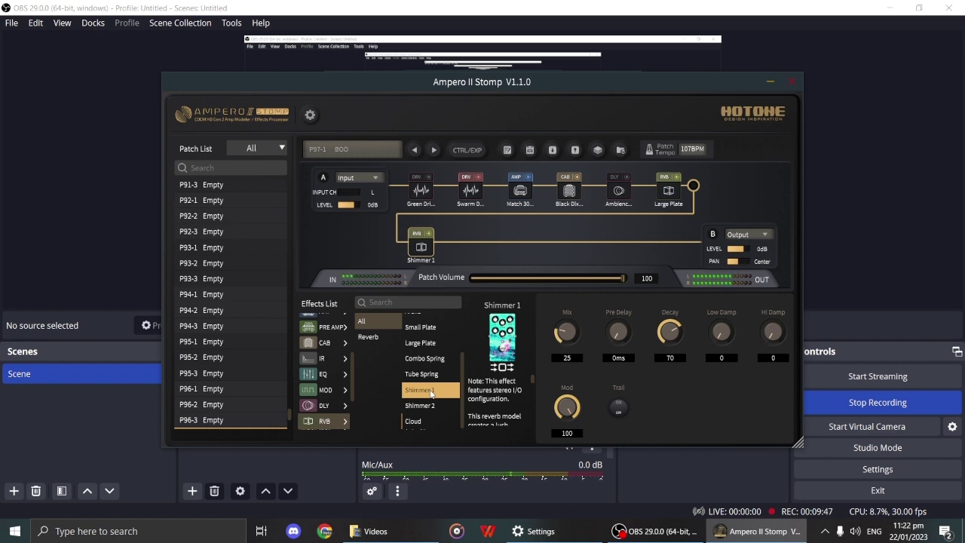
pyautogui.click(420, 407)
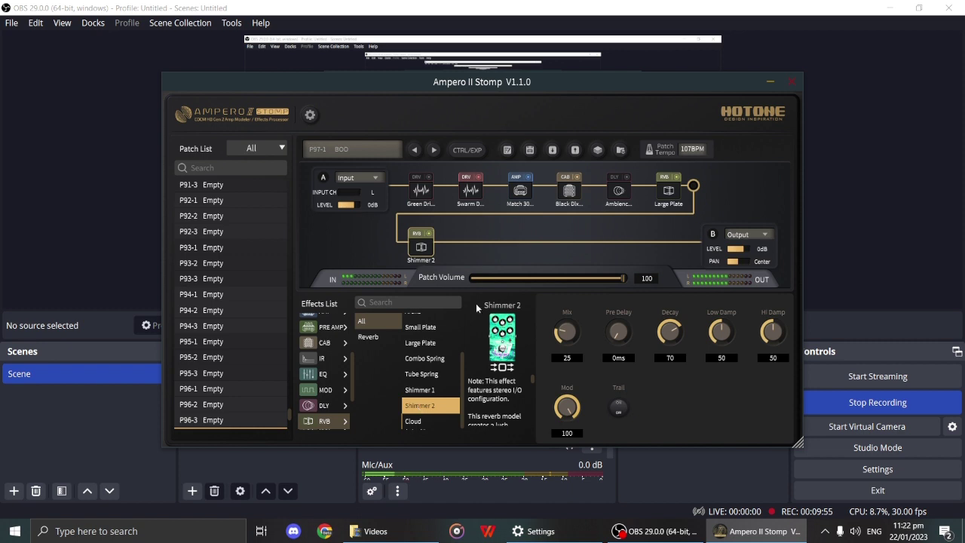
# Step: View the factory routing templates without applying one, and bypass the Shimmer 2 reverb
pyautogui.click(597, 151)
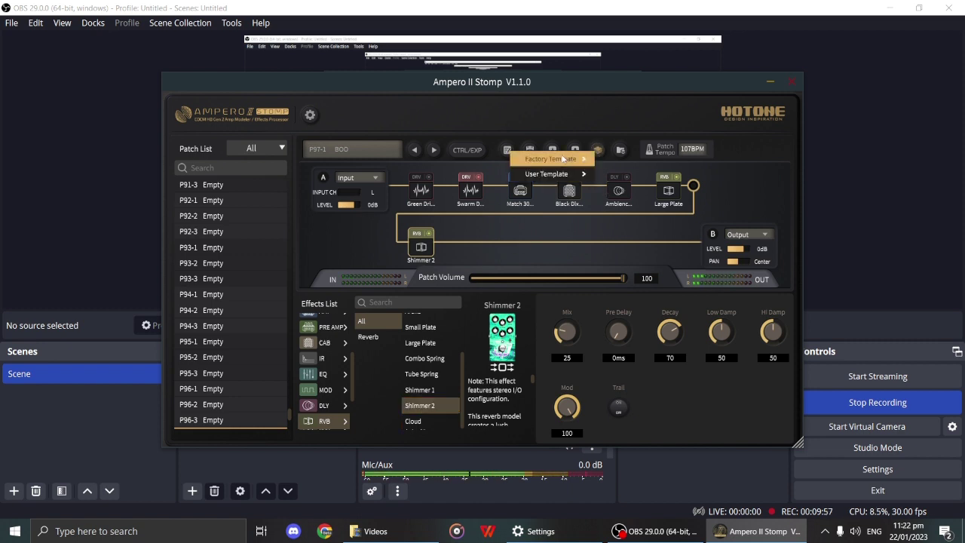
pyautogui.moveTo(591, 159)
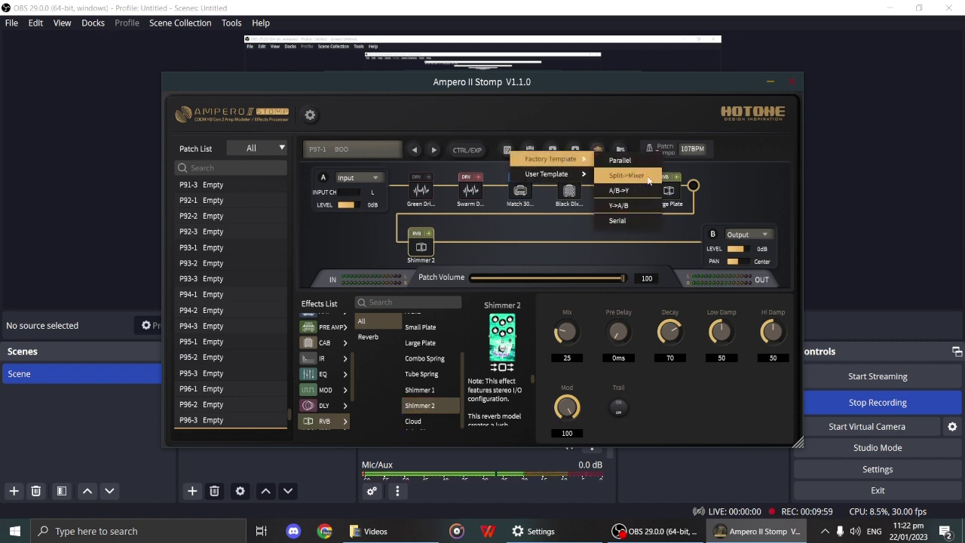
pyautogui.click(506, 227)
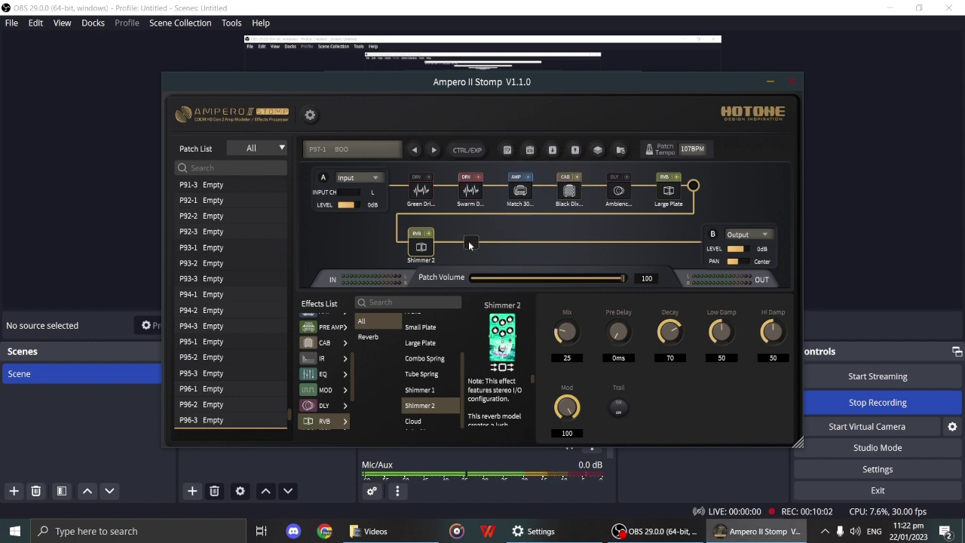
pyautogui.click(429, 234)
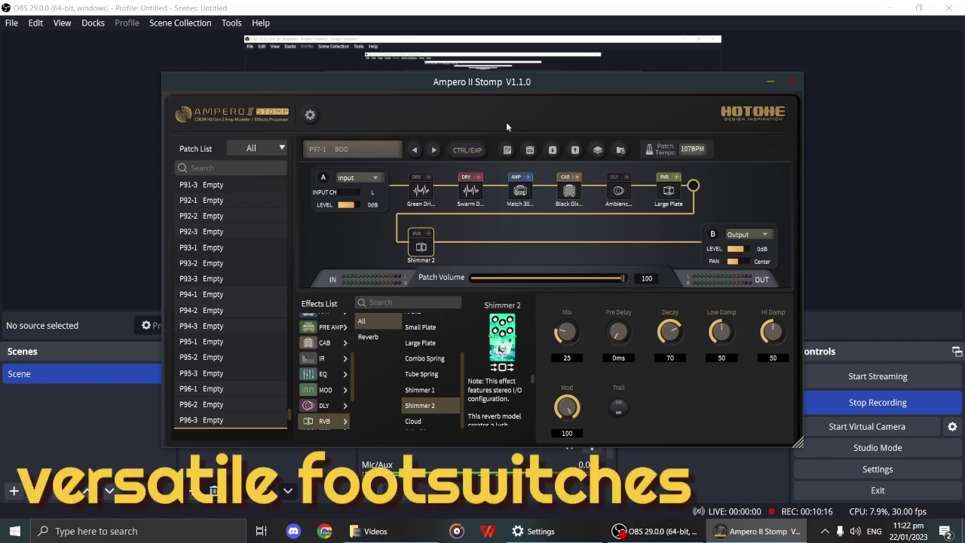
# Step: Examine the CTRL/EXP settings and the functions that can be assigned to Footswitch 1, leaving the assignment as it is
pyautogui.click(452, 152)
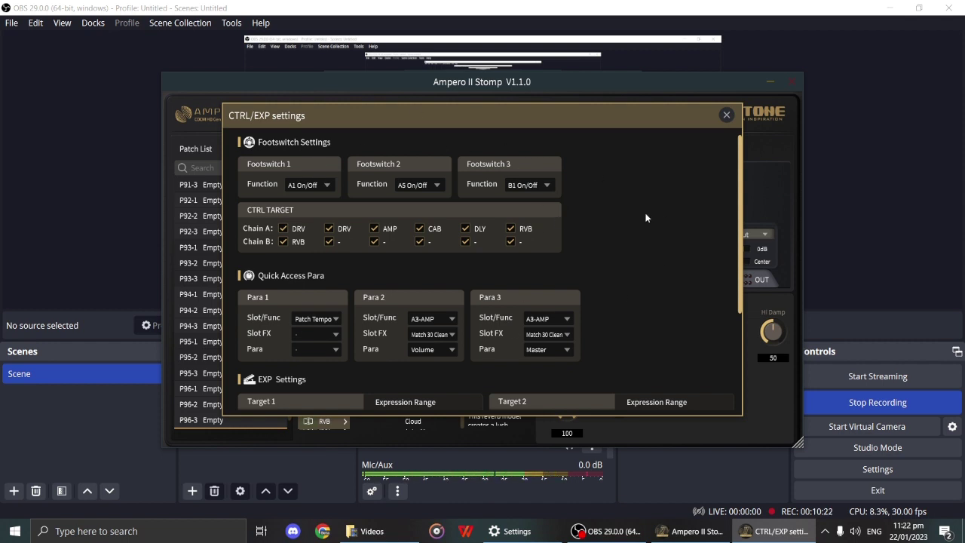
pyautogui.moveTo(740, 190); pyautogui.dragTo(738, 106)
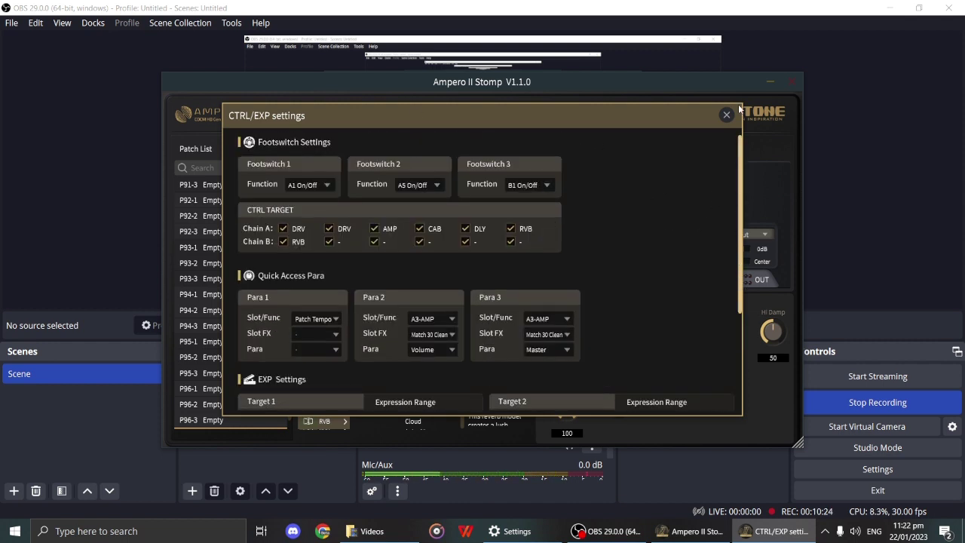
pyautogui.click(314, 184)
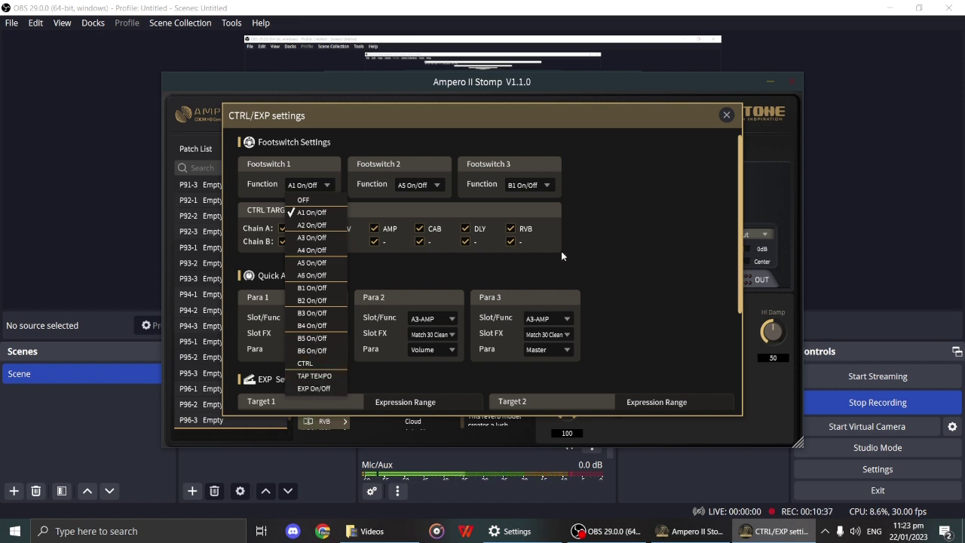
pyautogui.click(647, 238)
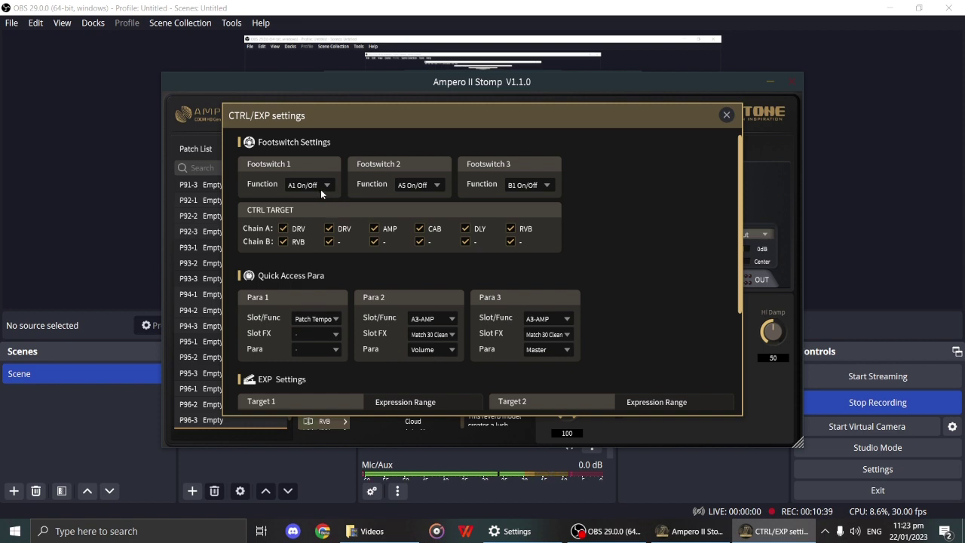
pyautogui.click(321, 188)
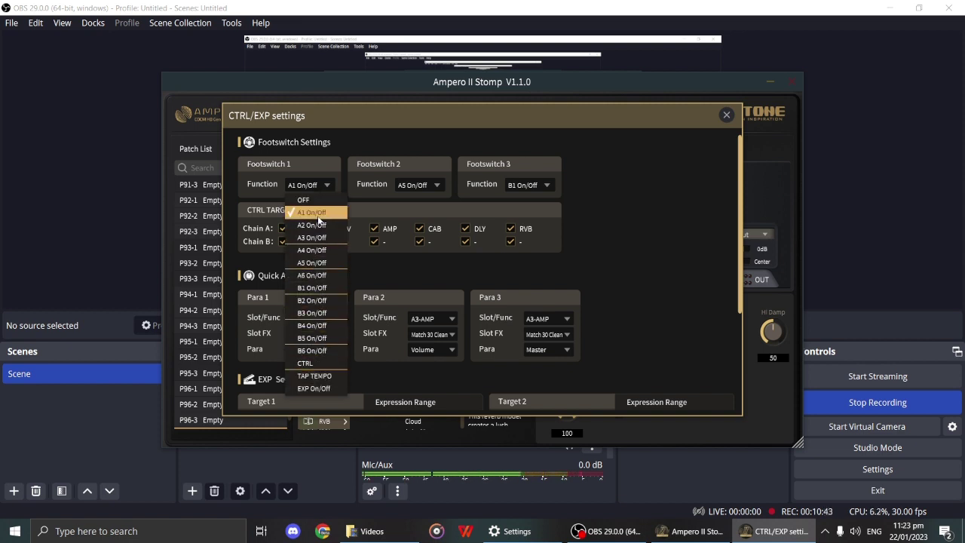
pyautogui.click(611, 227)
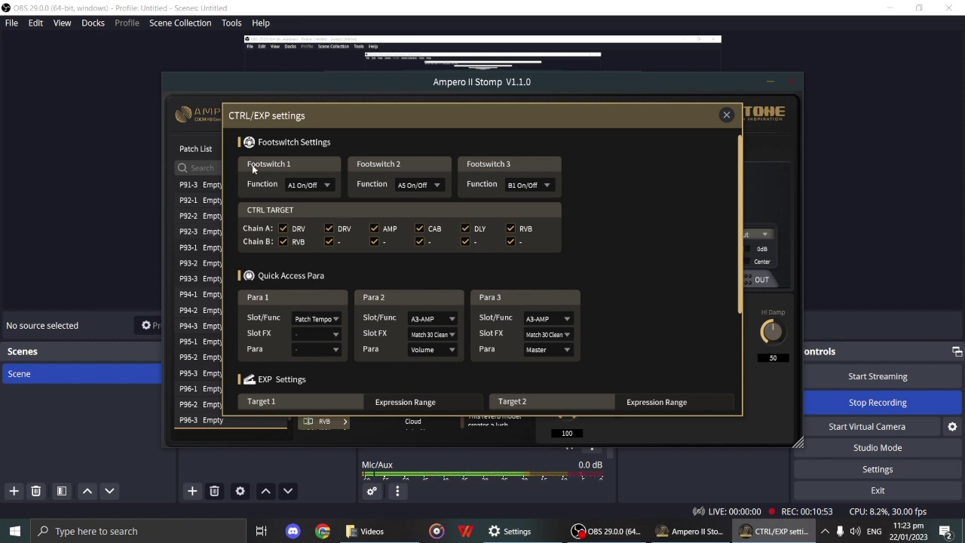
pyautogui.click(300, 185)
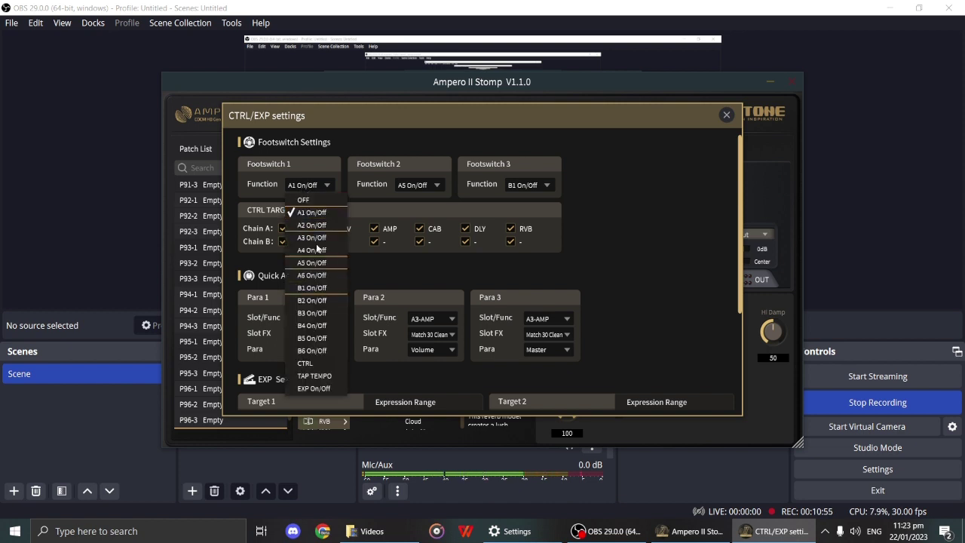
pyautogui.click(687, 220)
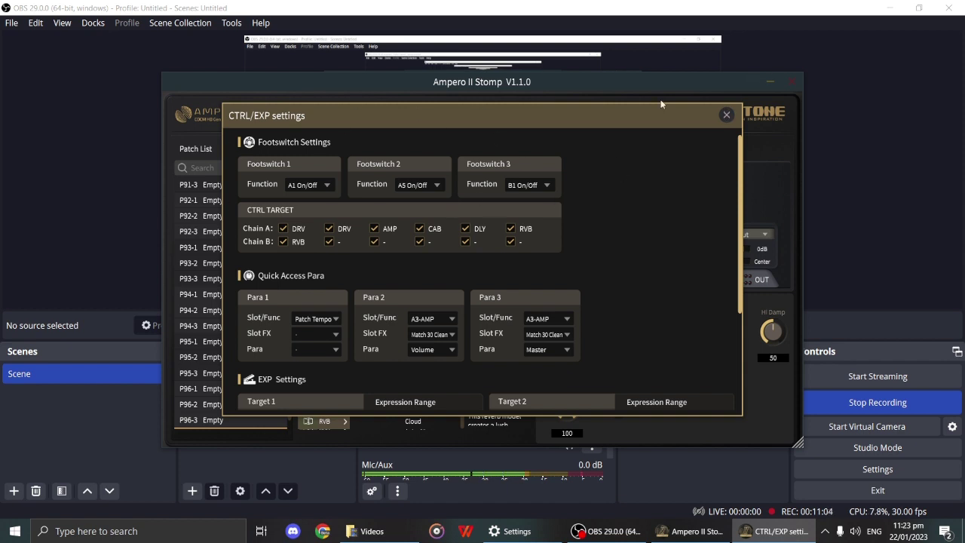
pyautogui.click(726, 116)
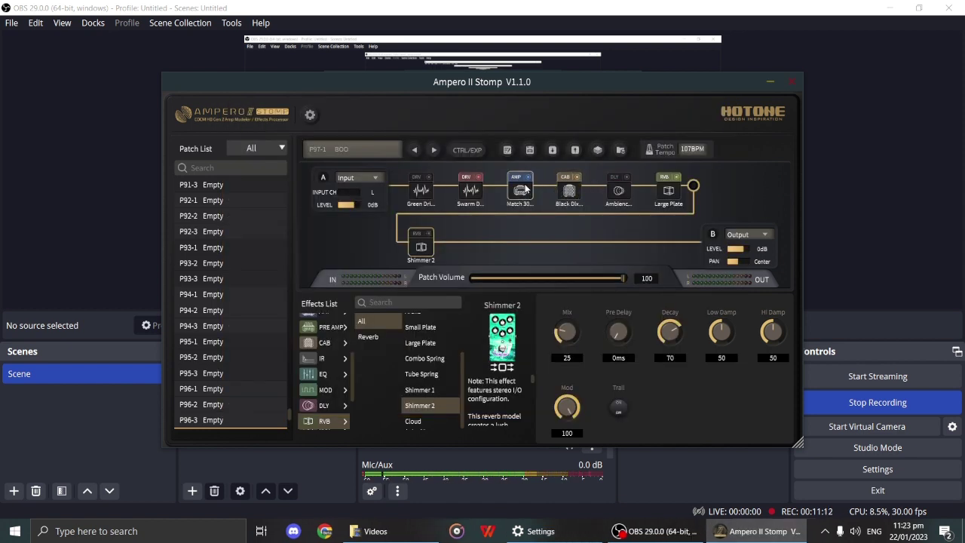
# Step: Open the Global EQ settings and toggle the High Cut filter, leaving it on
pyautogui.click(311, 115)
pyautogui.click(307, 176)
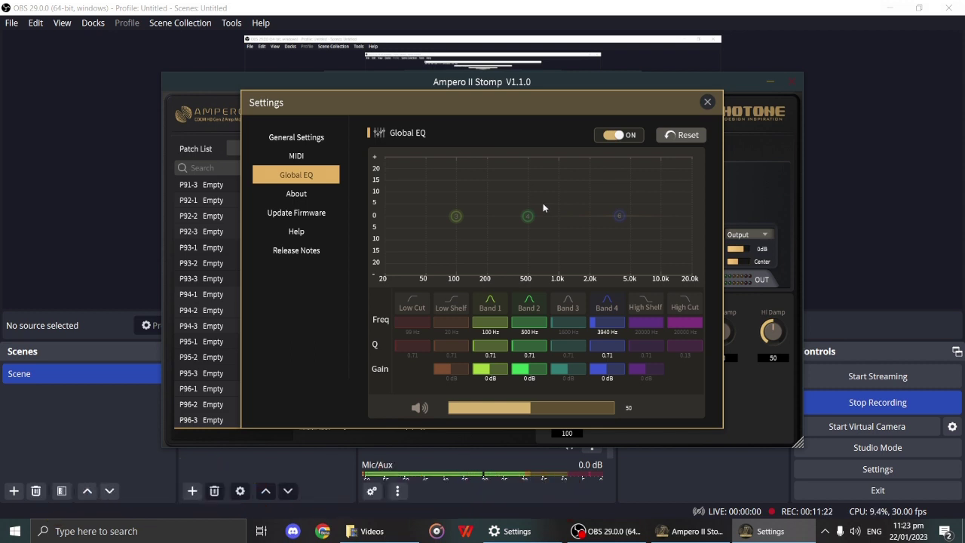
pyautogui.click(684, 306)
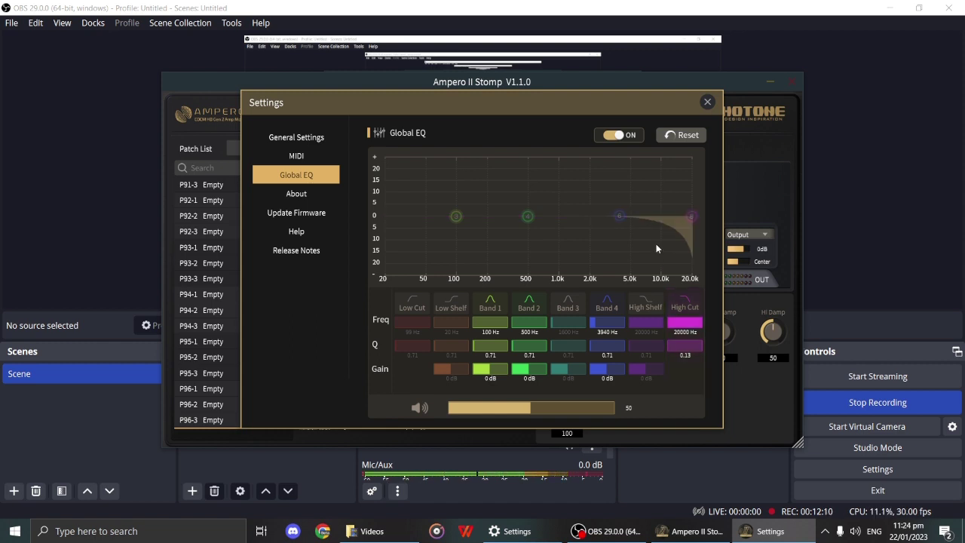
pyautogui.click(683, 308)
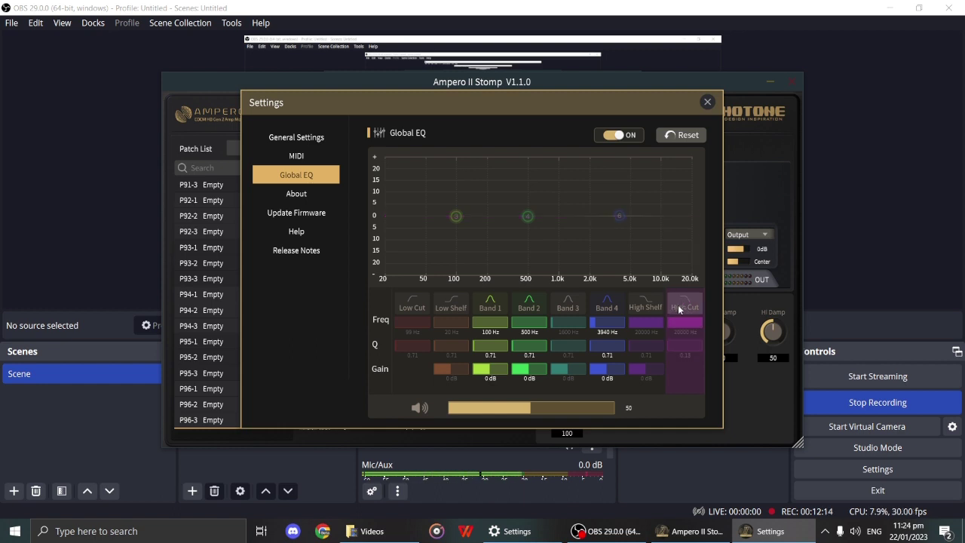
pyautogui.click(679, 307)
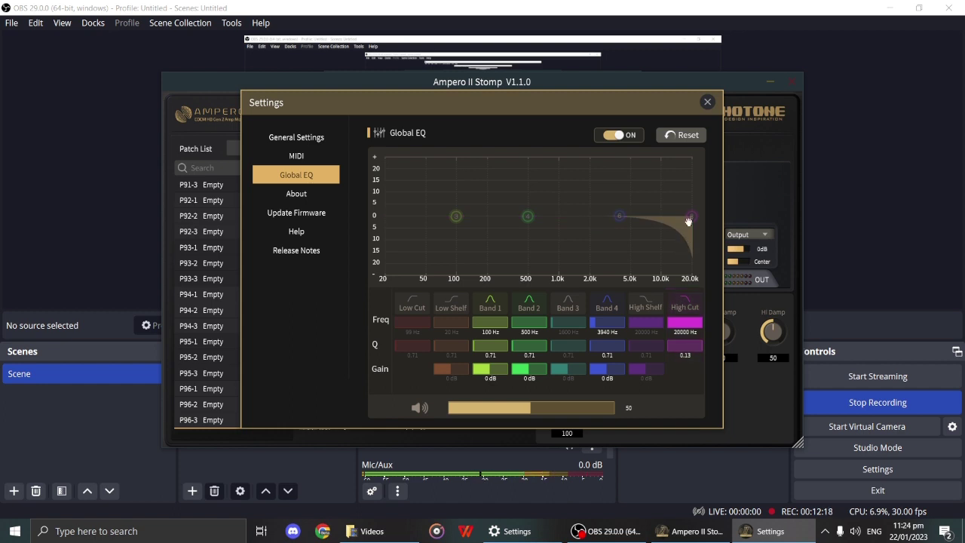
# Step: Sweep the High Cut frequency down to about 6 kHz and back to 20000 Hz, and switch the filter off
pyautogui.moveTo(692, 215); pyautogui.dragTo(639, 242)
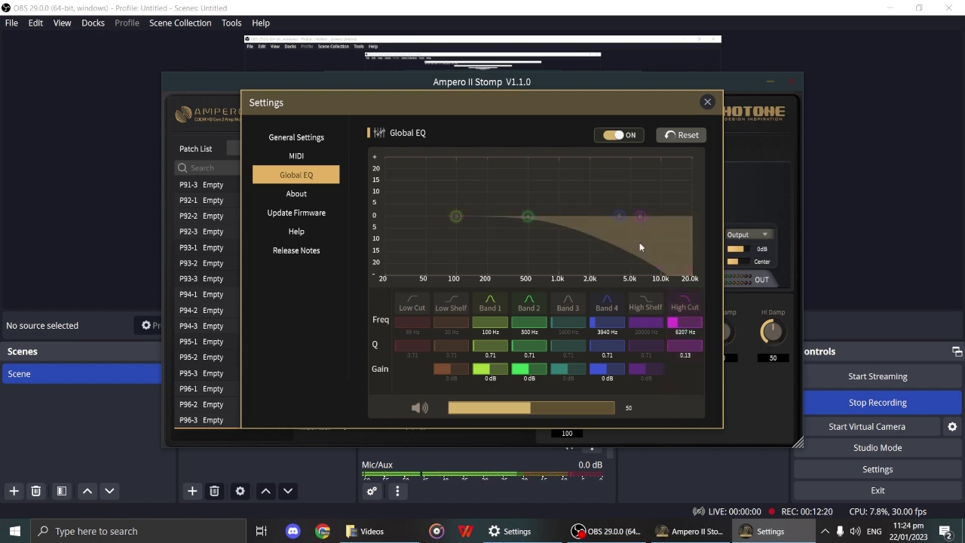
pyautogui.moveTo(642, 216); pyautogui.dragTo(800, 144)
pyautogui.click(684, 302)
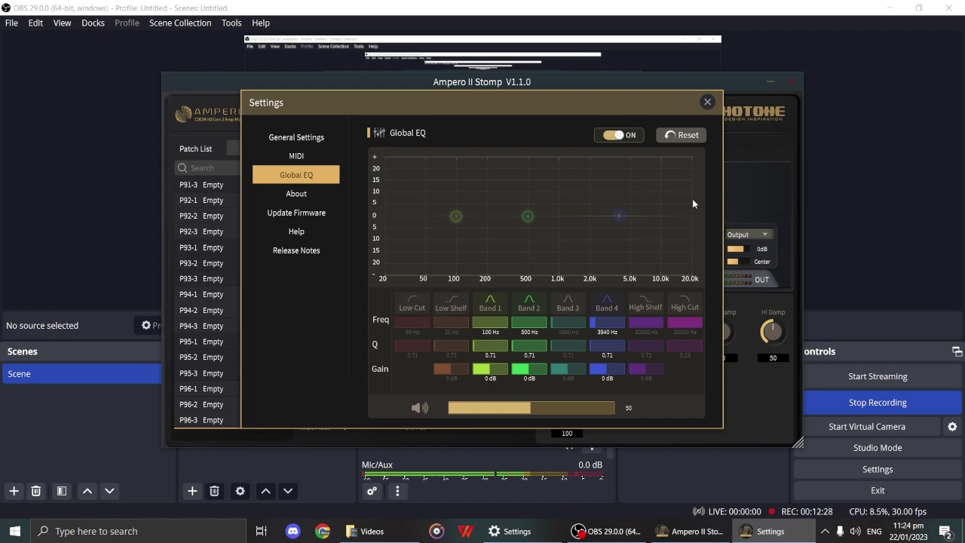
# Step: Set the Global EQ's Band 2 frequency to 491 Hz, turn the Global EQ off and close the settings
pyautogui.click(528, 216)
pyautogui.moveTo(528, 216)
pyautogui.mouseDown()
pyautogui.moveTo(525, 183)
pyautogui.moveTo(531, 232)
pyautogui.moveTo(530, 189)
pyautogui.moveTo(528, 216)
pyautogui.mouseUp()
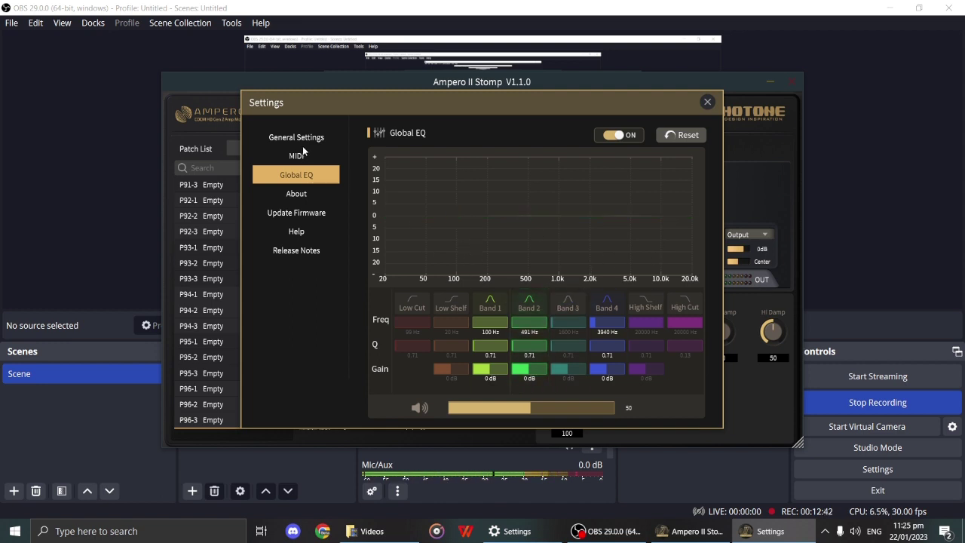
pyautogui.click(615, 136)
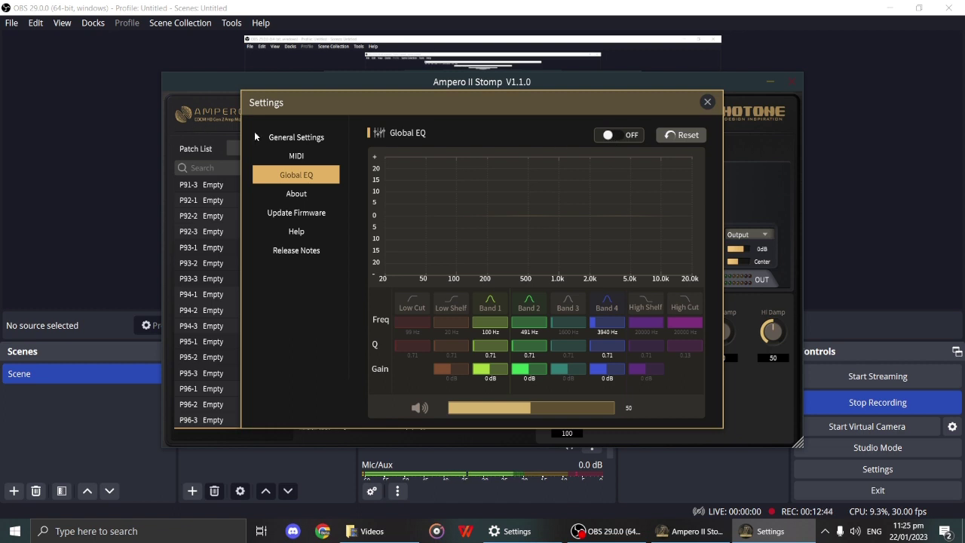
pyautogui.click(708, 101)
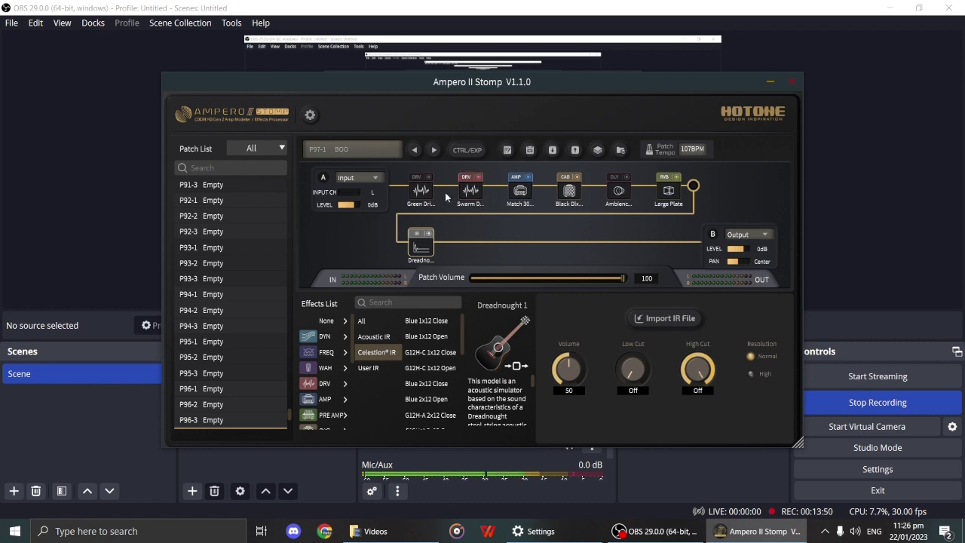
# Step: Inspect the Swarm Drive and Green Drive blocks, and open the DRV effects for the empty slot after the IR block
pyautogui.click(472, 192)
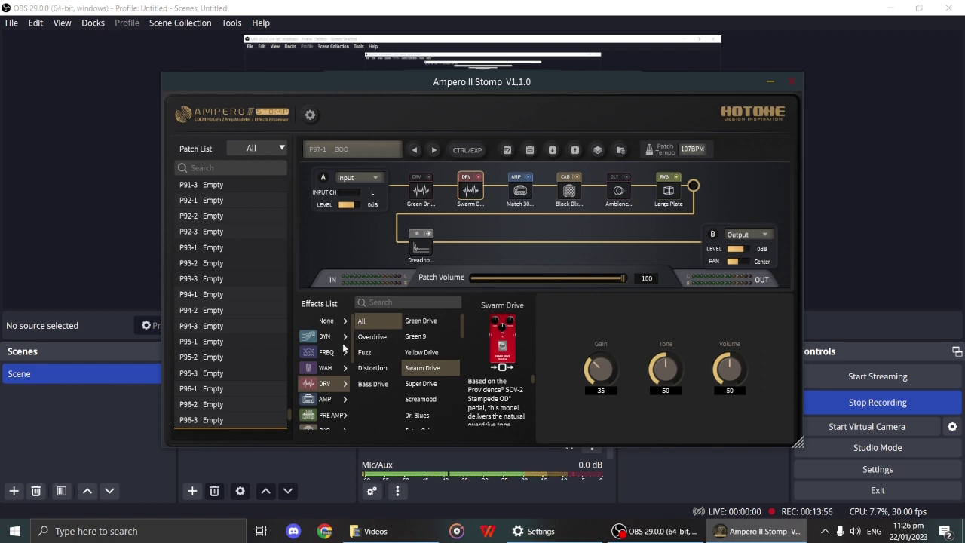
pyautogui.scroll(-2, 350, 344)
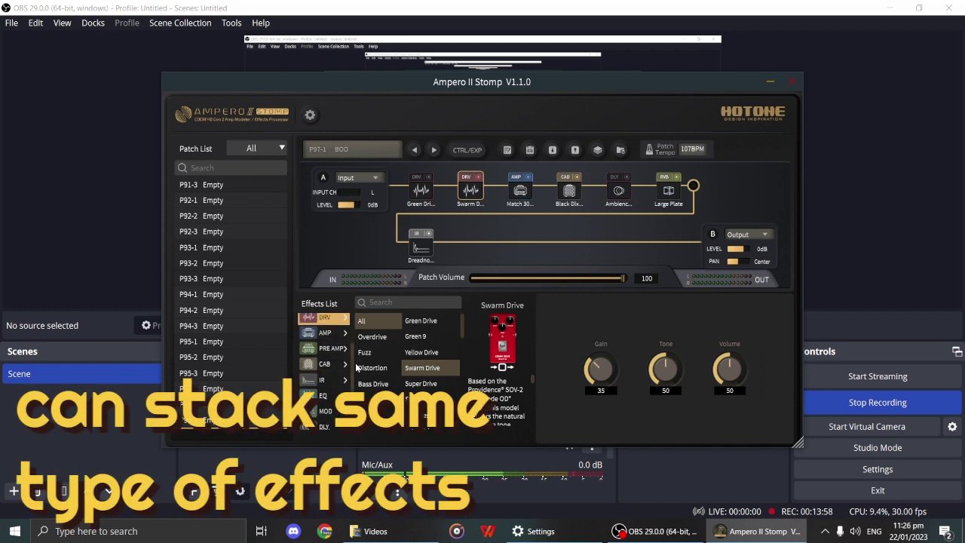
pyautogui.scroll(1, 360, 341)
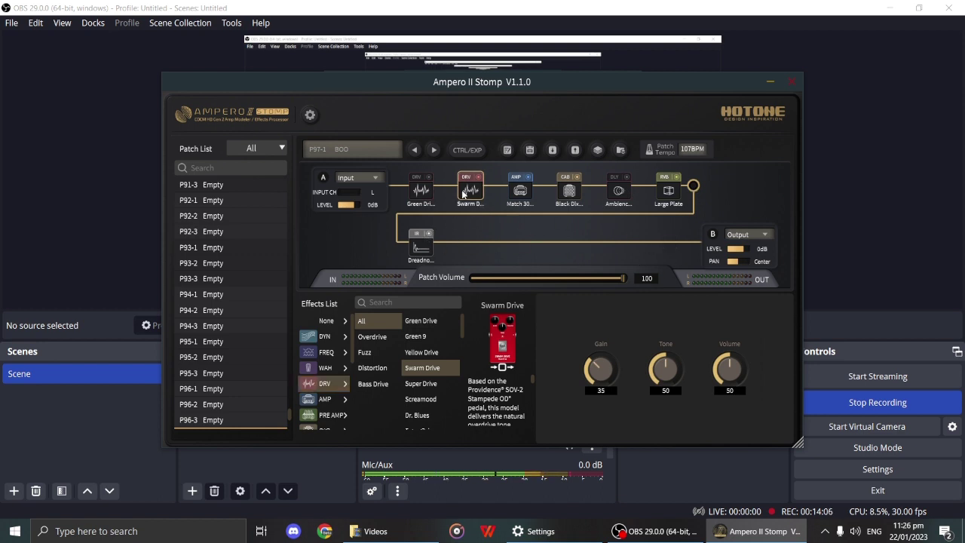
pyautogui.click(421, 191)
pyautogui.click(471, 195)
pyautogui.click(478, 246)
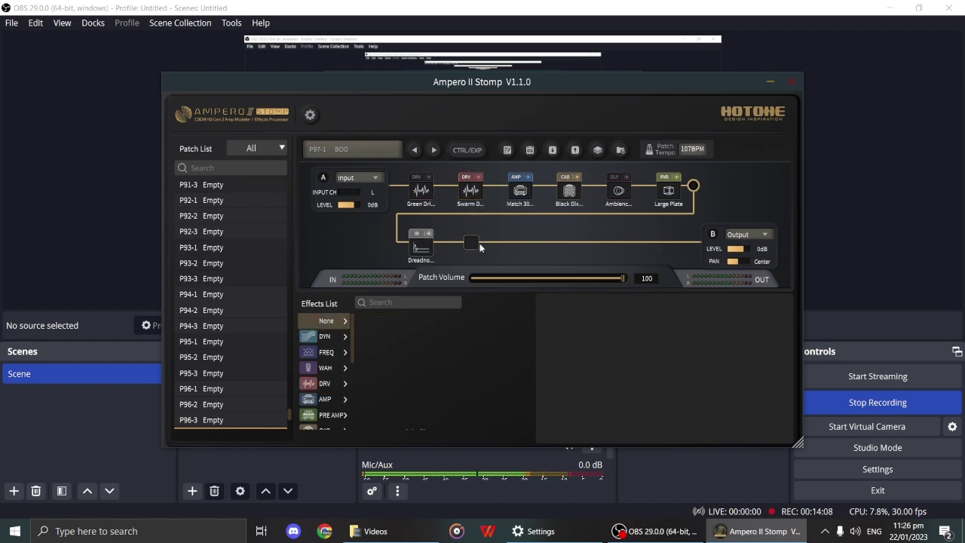
pyautogui.click(332, 382)
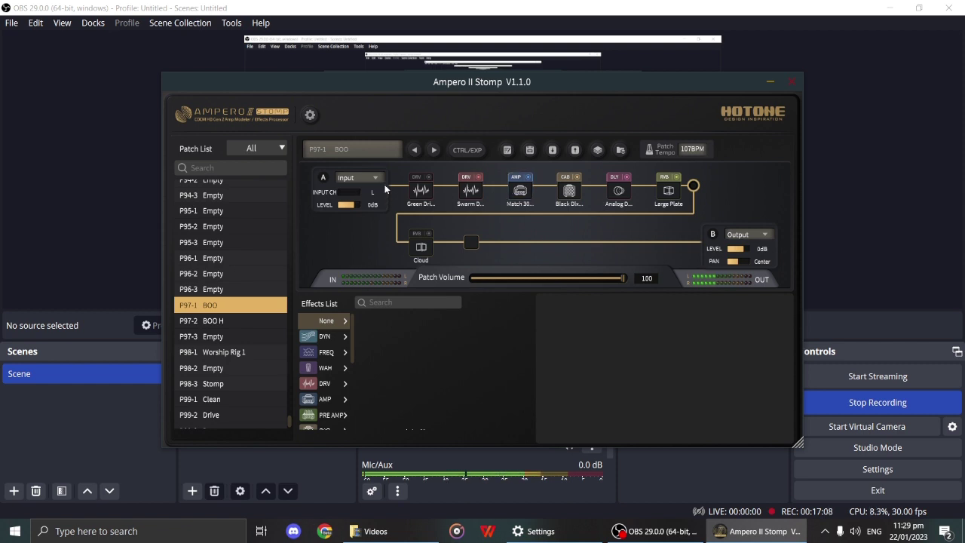
# Step: Toggle the Green Drive block on and off in patch P97-1 BOO, and load patch P97-2 BOO H without saving
pyautogui.click(430, 177)
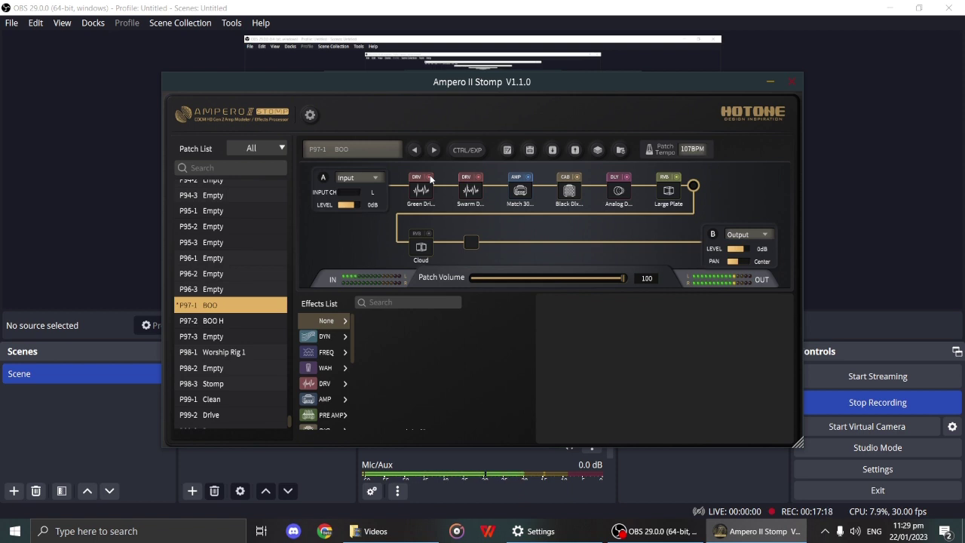
pyautogui.click(430, 178)
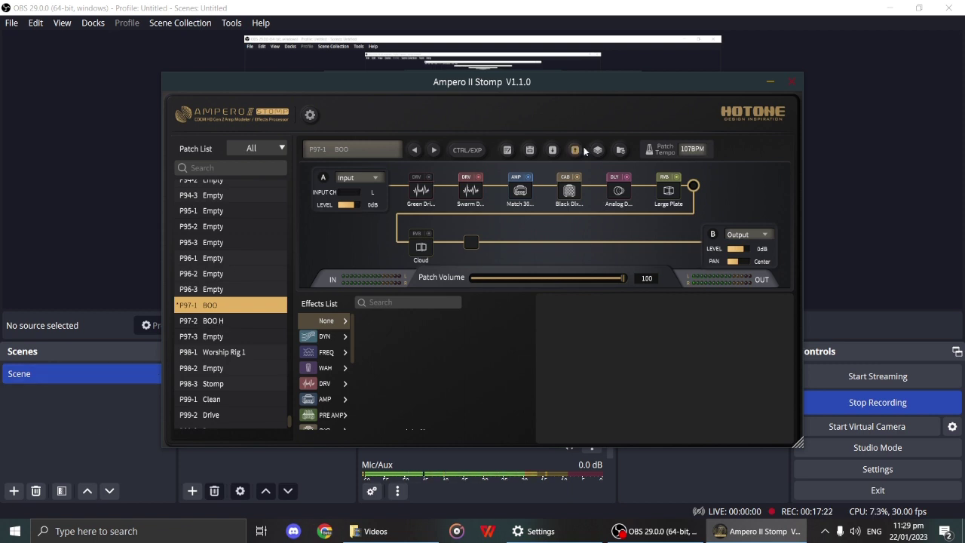
pyautogui.click(217, 322)
pyautogui.click(445, 302)
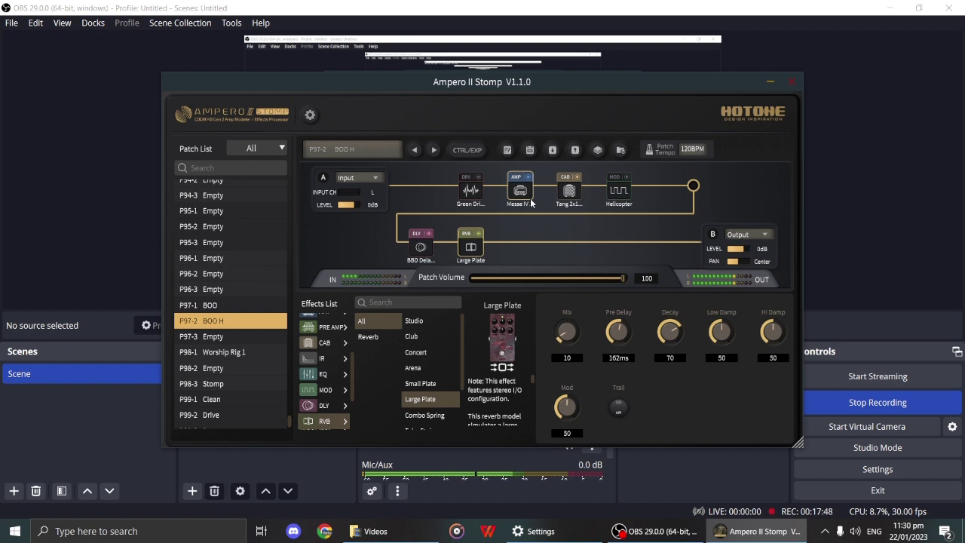
# Step: Turn on the Green Drive block in patch P97-2 BOO H, and return to patch P97-1 BOO without saving the change
pyautogui.click(477, 177)
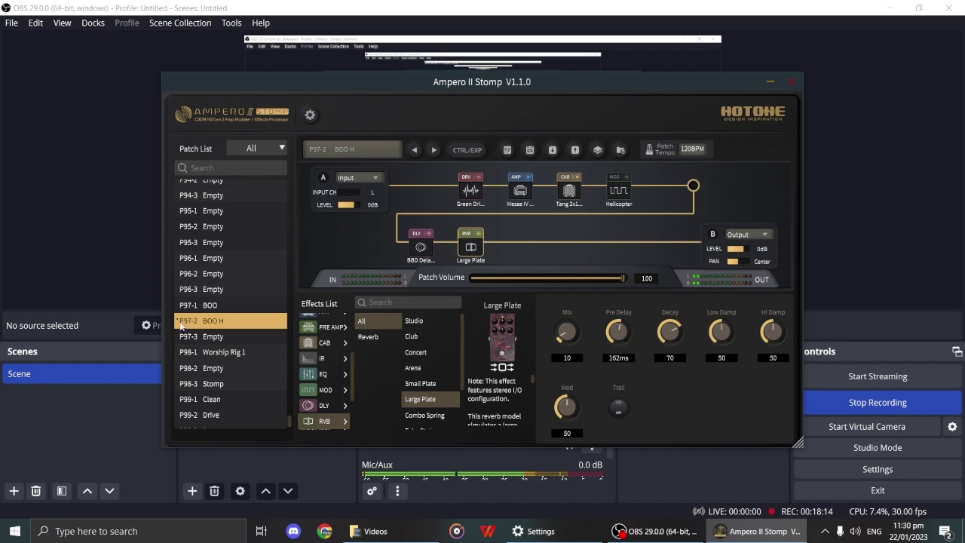
pyautogui.click(210, 305)
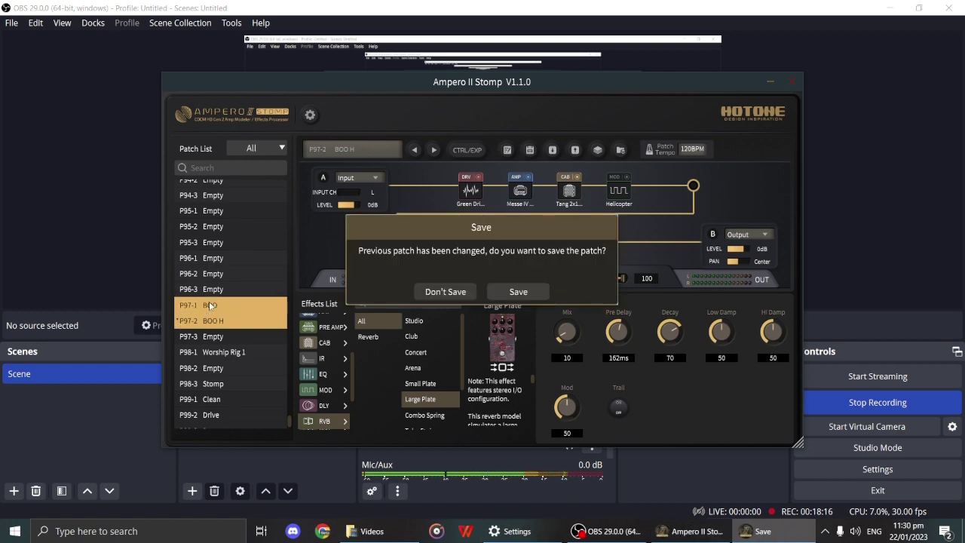
pyautogui.click(445, 291)
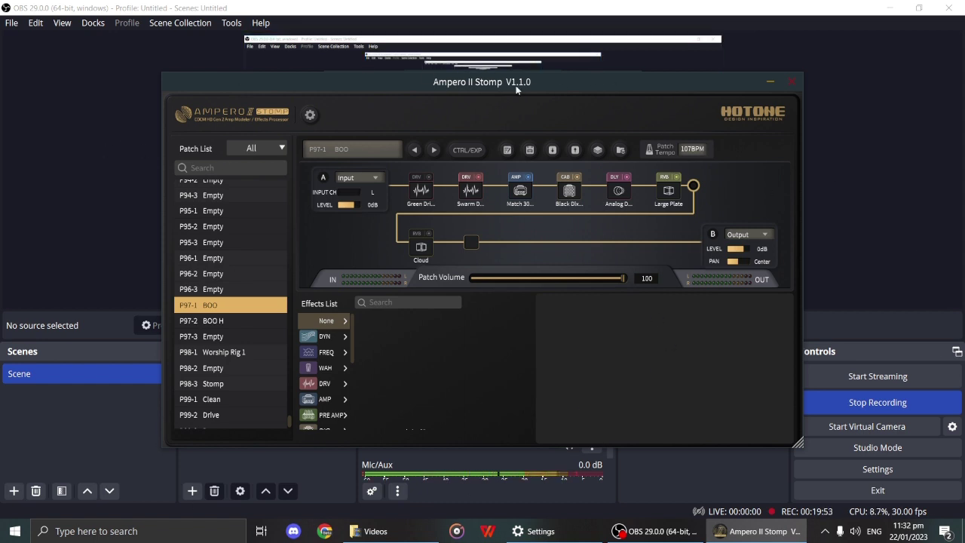
# Step: Toggle the Green Drive block on and off repeatedly in patch P97-1 BOO, dismiss the data transfer window and leave the block off
pyautogui.click(369, 234)
pyautogui.click(431, 178)
pyautogui.click(430, 178)
pyautogui.click(431, 179)
pyautogui.click(431, 179)
pyautogui.click(431, 178)
pyautogui.click(430, 179)
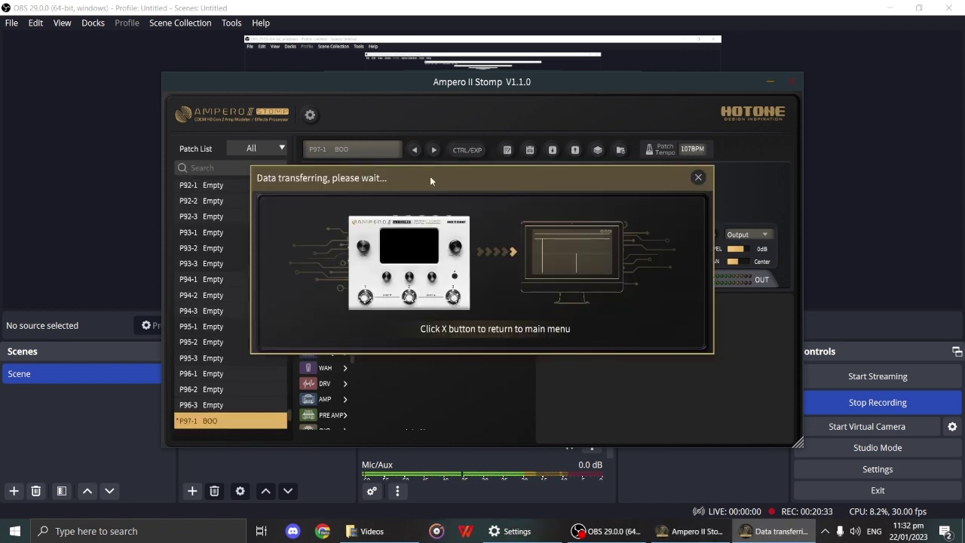
pyautogui.click(699, 178)
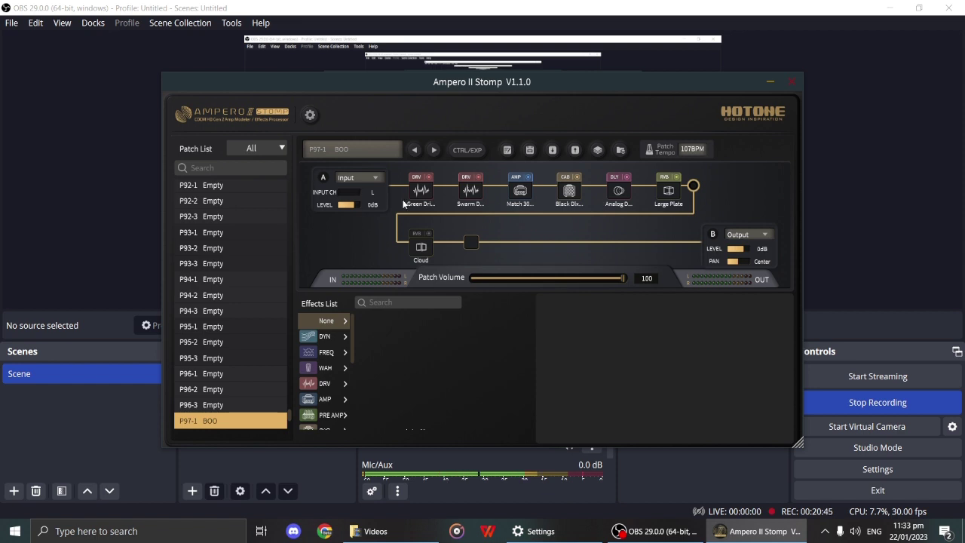
pyautogui.click(428, 176)
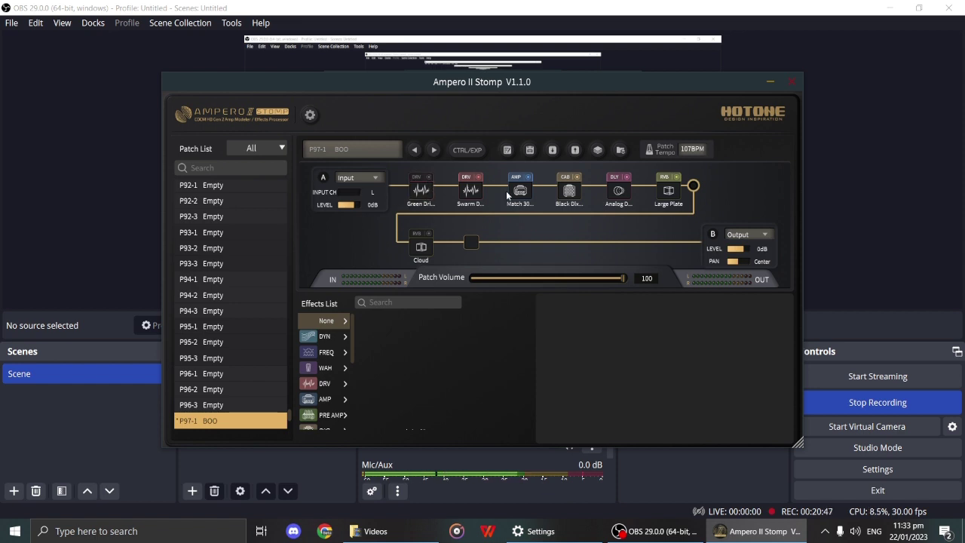